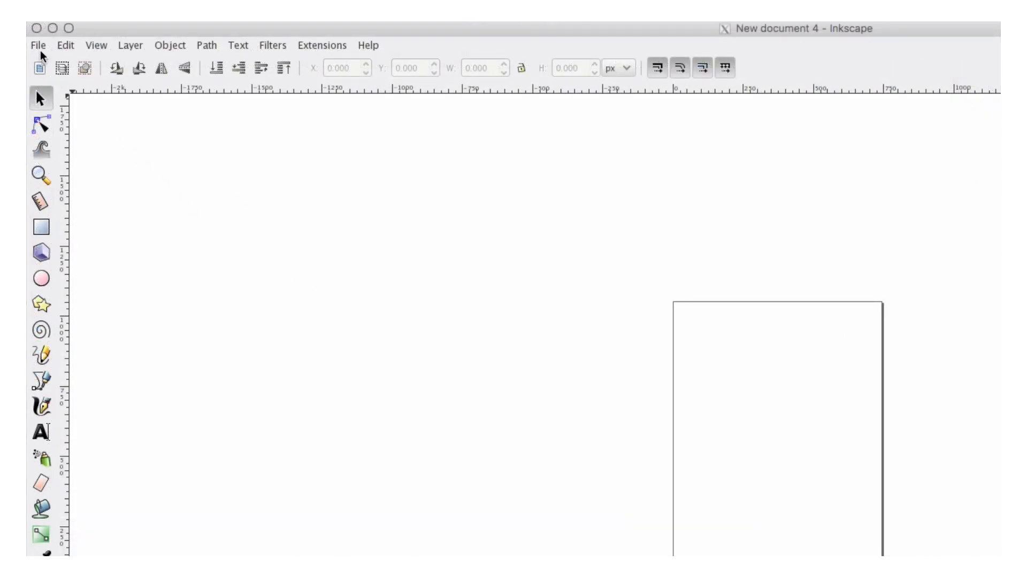
# Step: Set the document's page to a custom size of 1080 px wide by 1920 px high
pyautogui.click(40, 48)
pyautogui.click(40, 47)
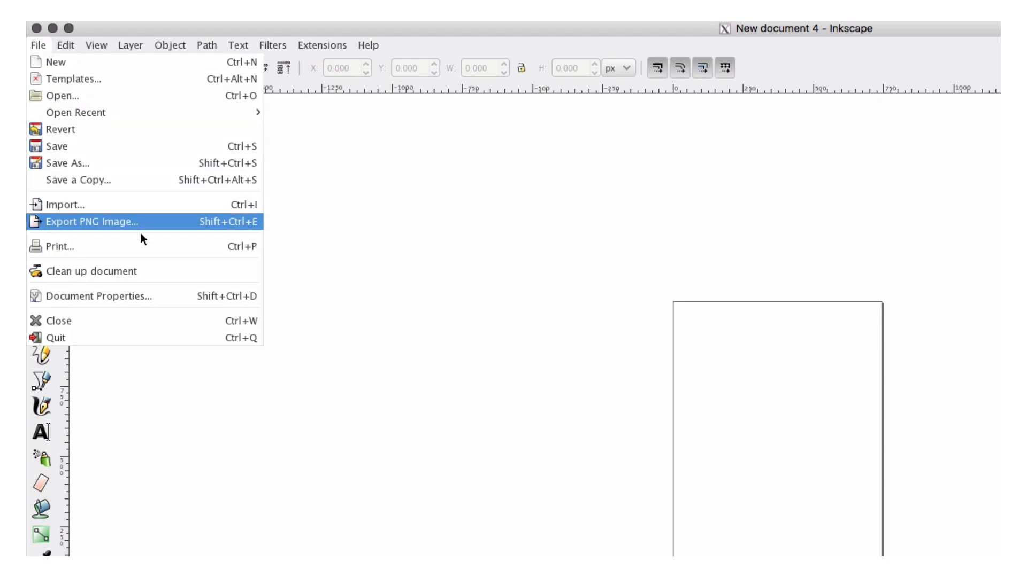
pyautogui.click(180, 296)
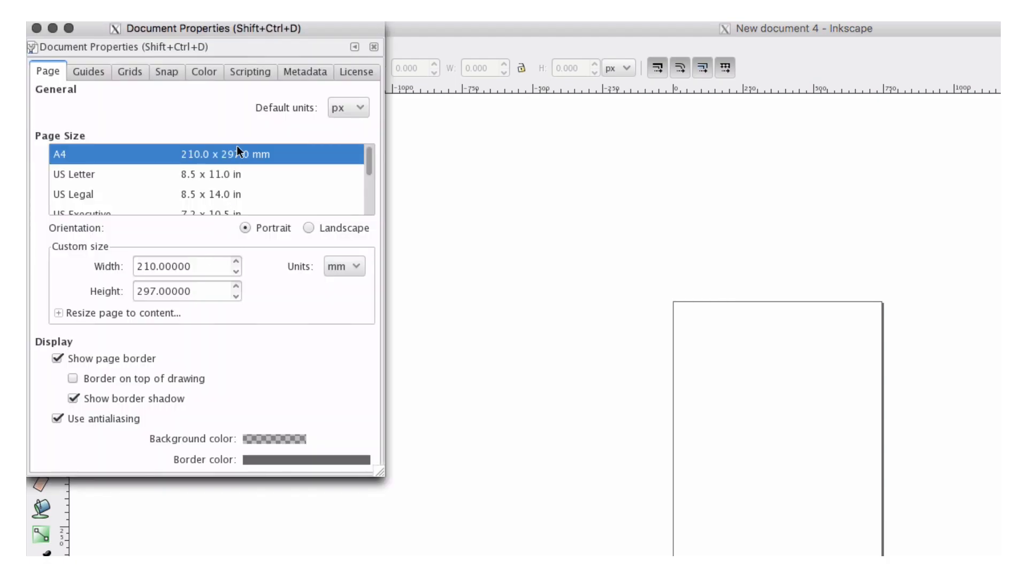
pyautogui.moveTo(257, 27); pyautogui.dragTo(497, 197)
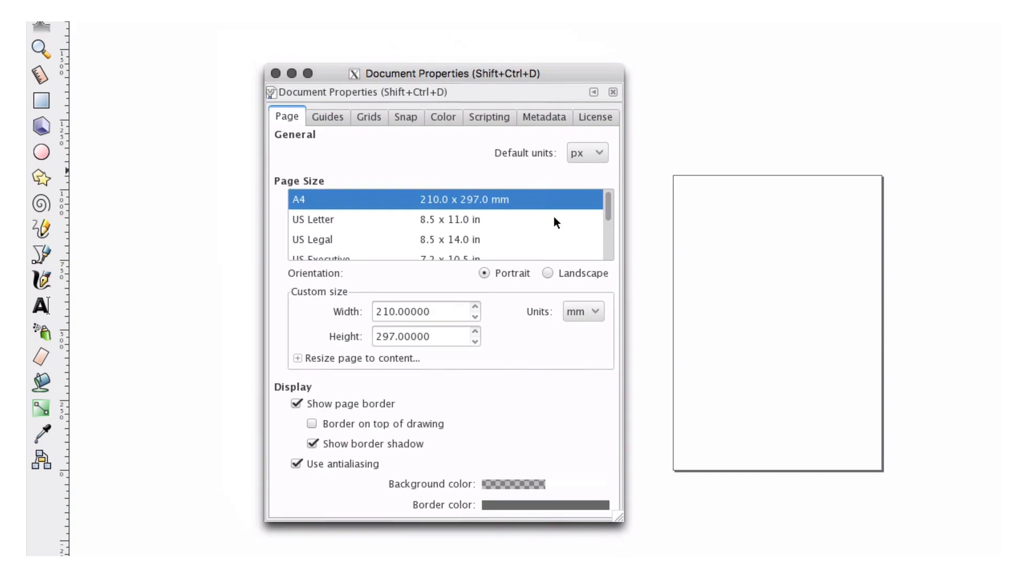
pyautogui.click(595, 311)
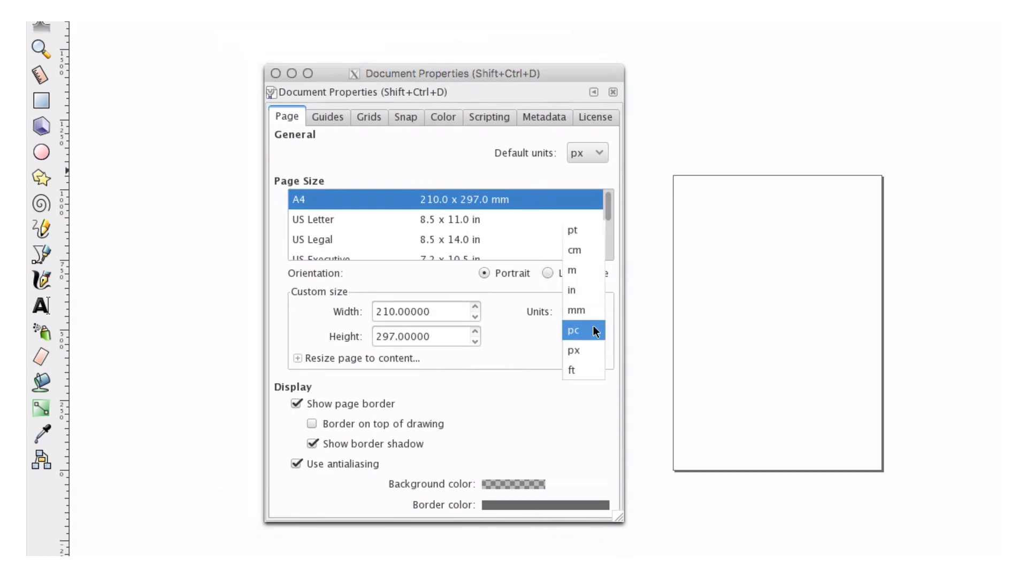
pyautogui.click(586, 349)
pyautogui.moveTo(458, 312); pyautogui.dragTo(343, 300)
pyautogui.write('1080')
pyautogui.press('Tab')
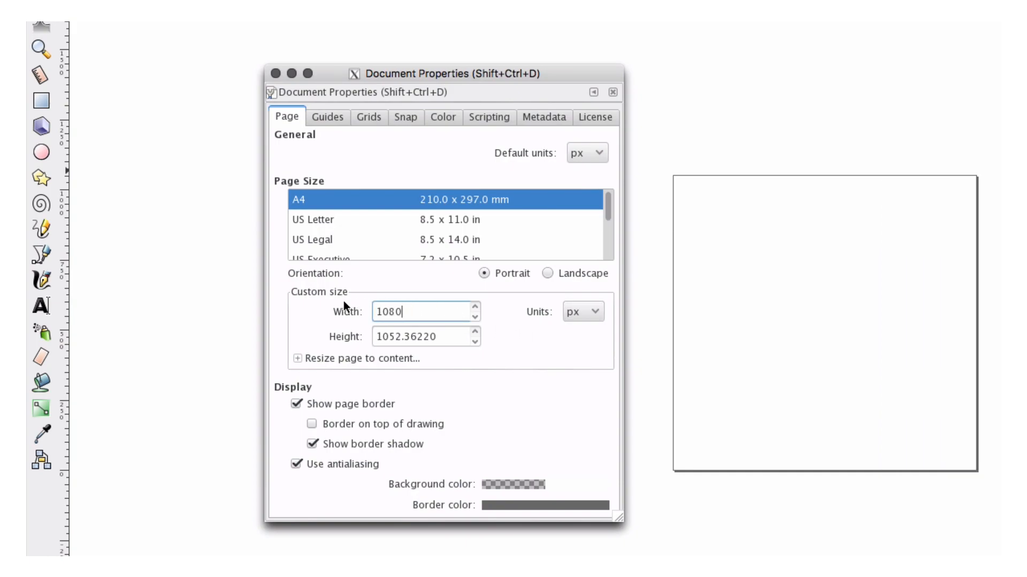
pyautogui.write('1920')
pyautogui.press('Return')
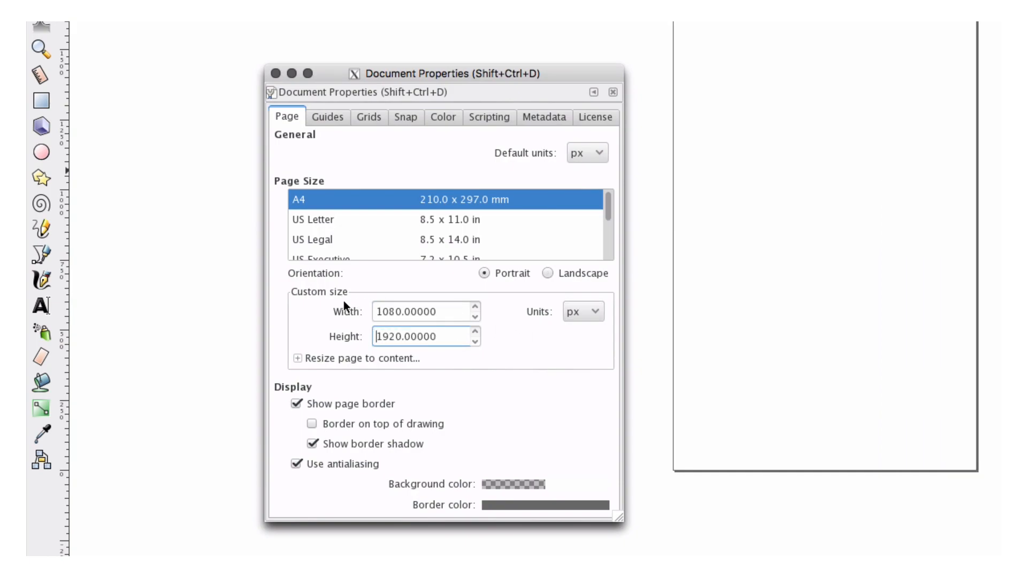
pyautogui.scroll(5, 682, 321)
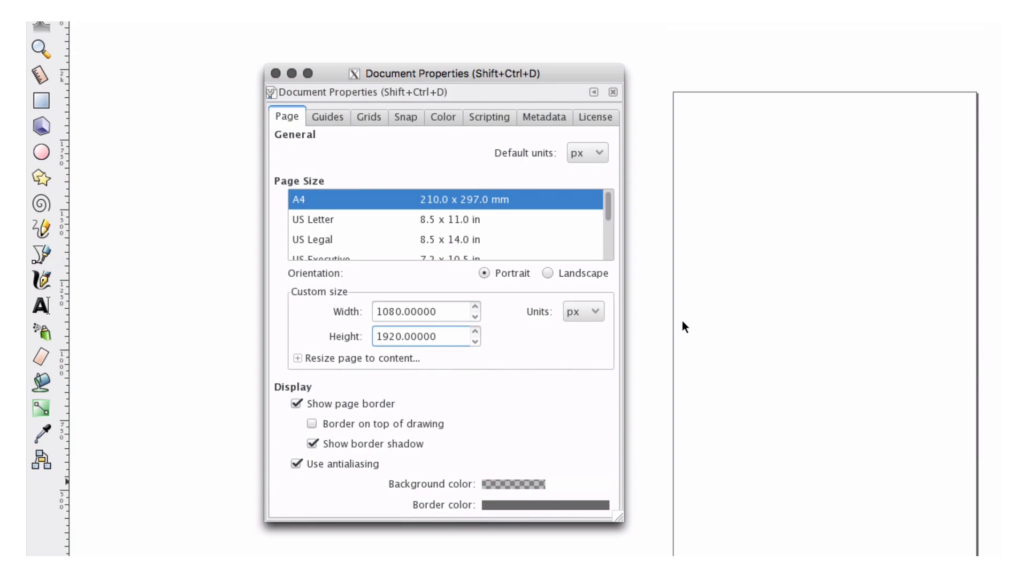
# Step: Add an axonometric grid to the document and set its grid units to px
pyautogui.click(328, 118)
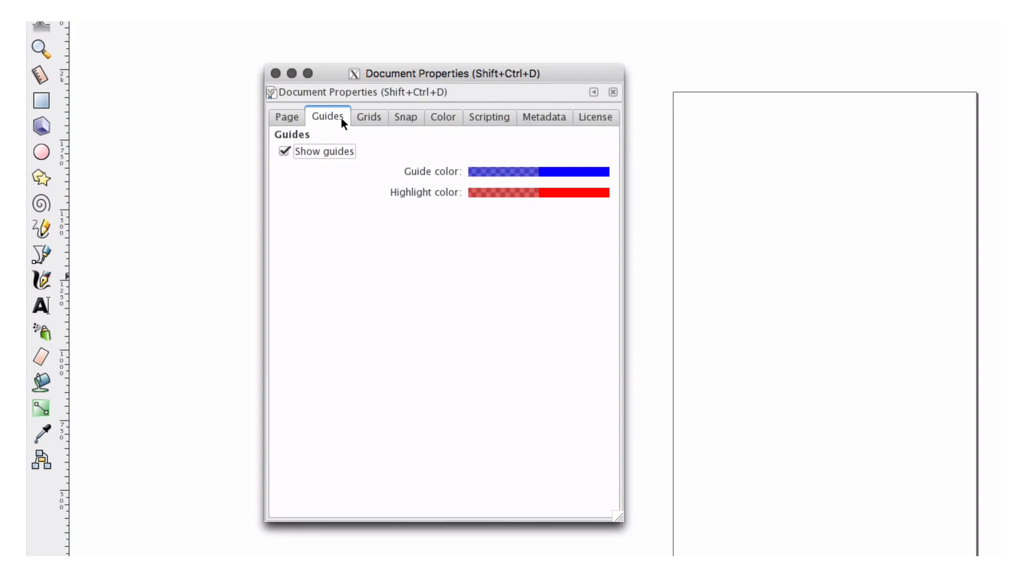
pyautogui.click(383, 126)
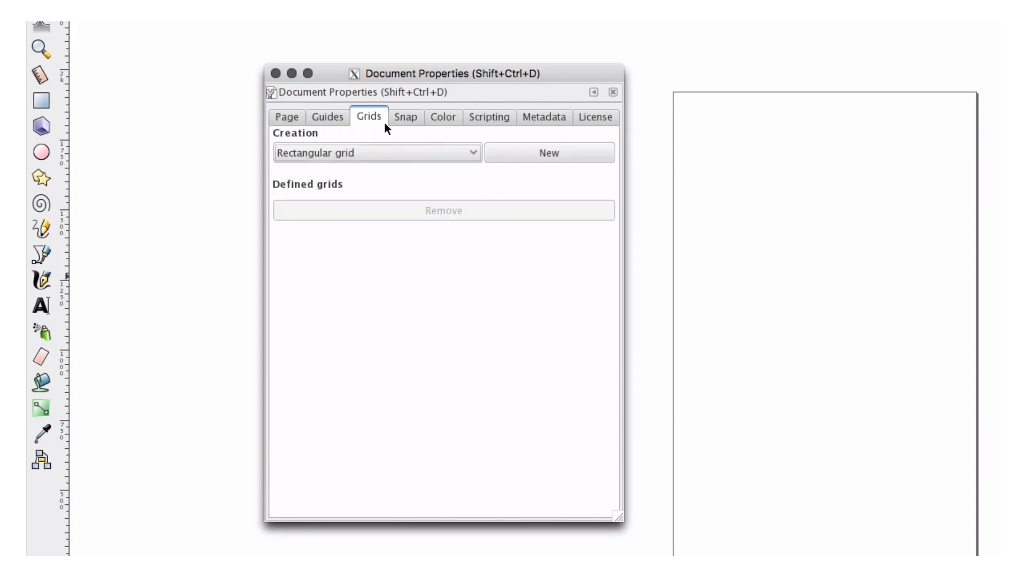
pyautogui.click(454, 152)
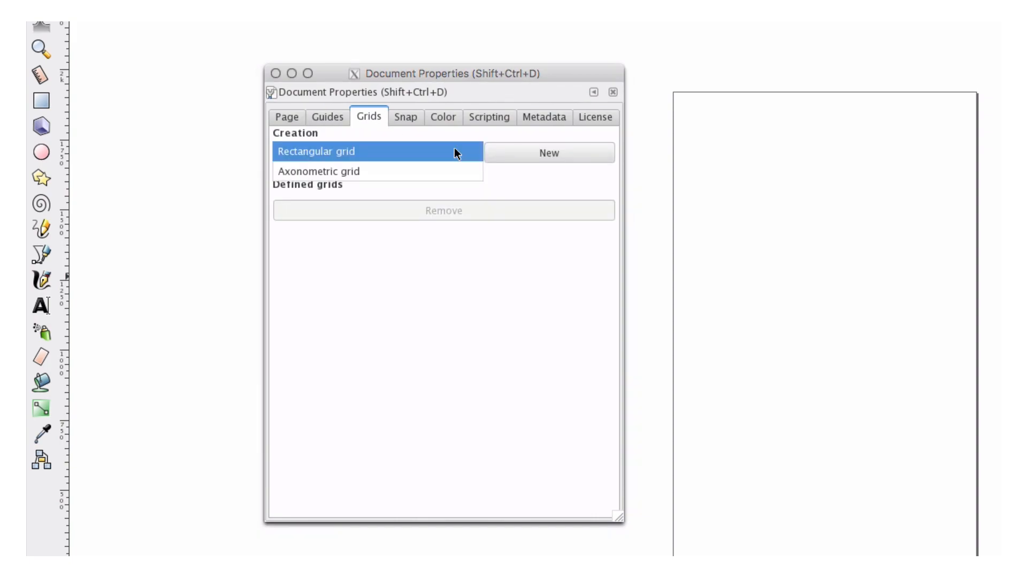
pyautogui.click(438, 168)
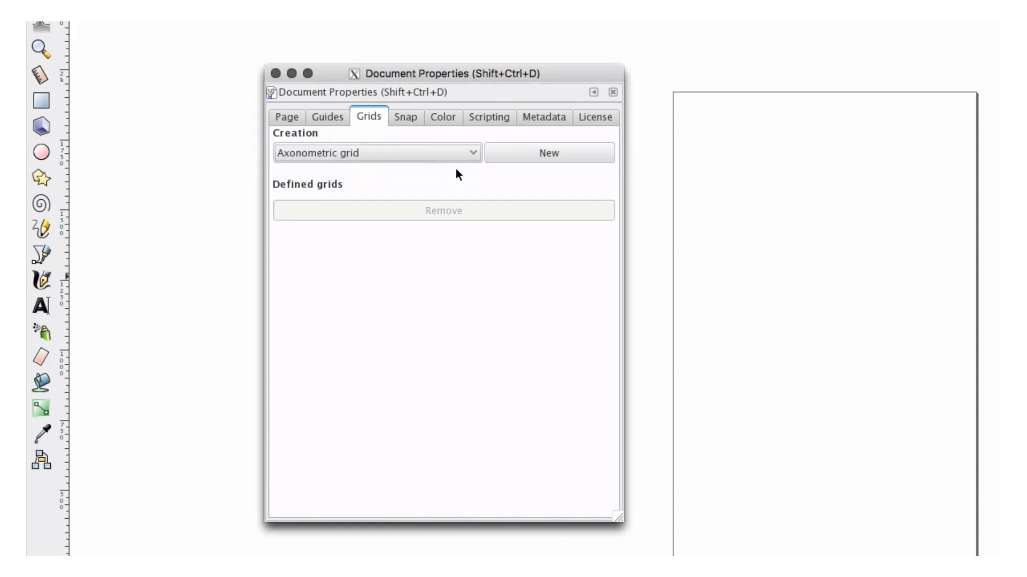
pyautogui.click(577, 159)
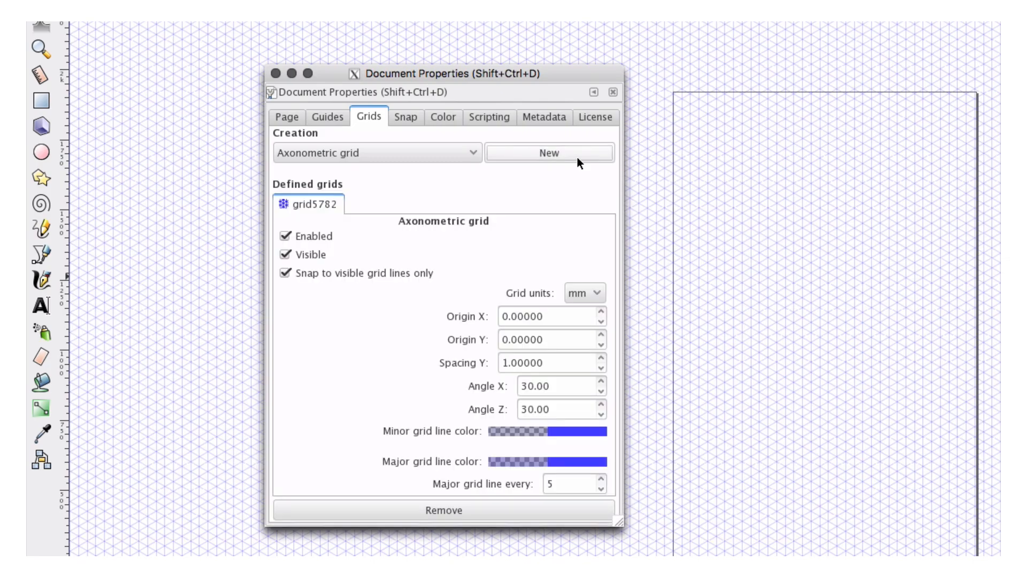
pyautogui.click(592, 292)
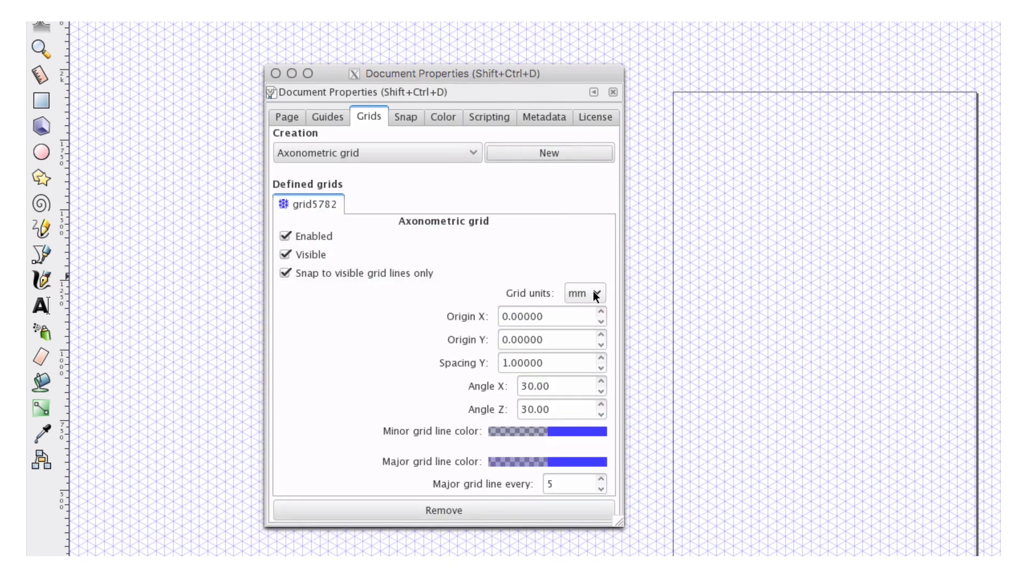
pyautogui.click(584, 334)
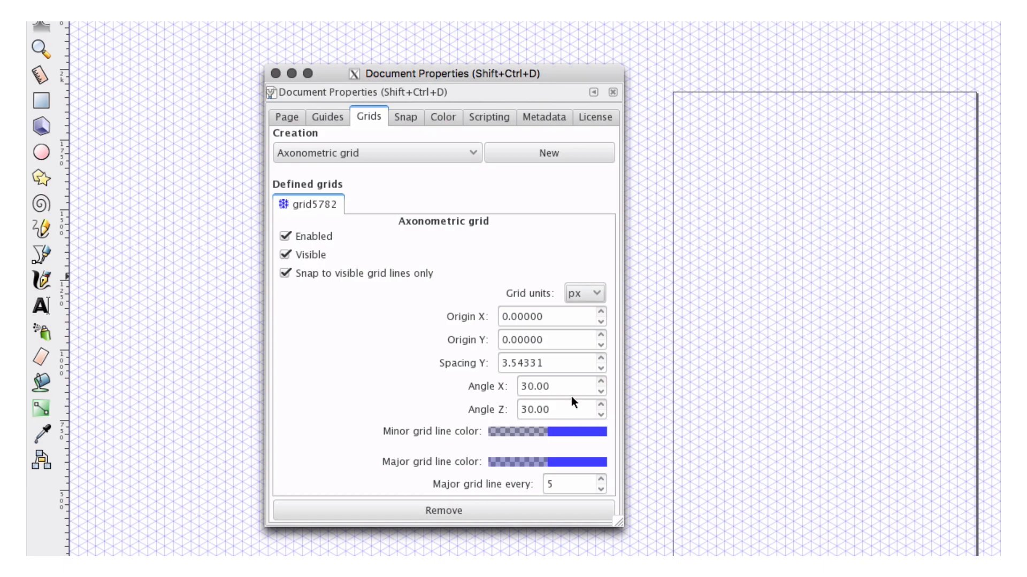
# Step: Set the axonometric grid's Y spacing to 1247.075 px
pyautogui.doubleClick(553, 363)
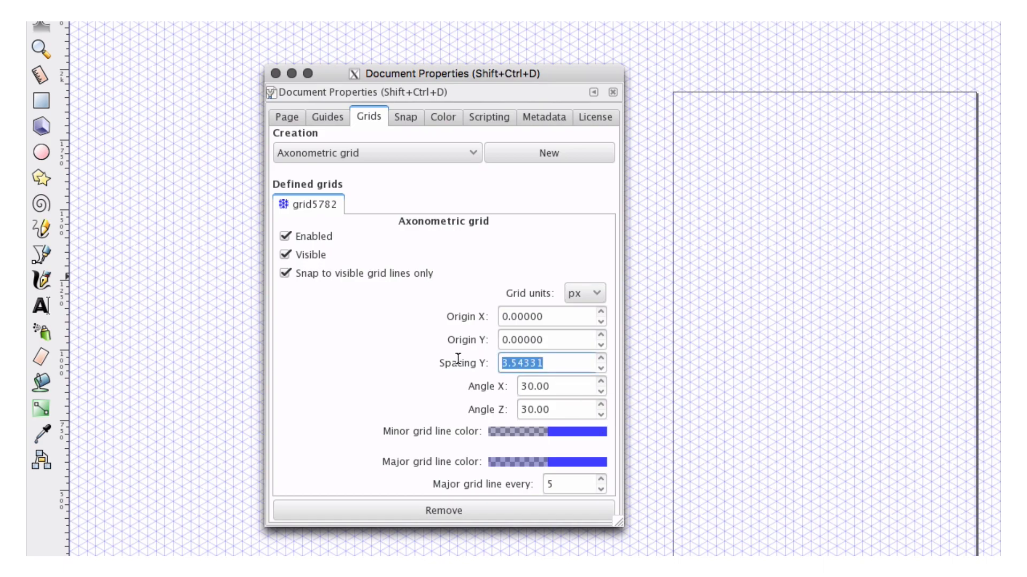
pyautogui.write('1247')
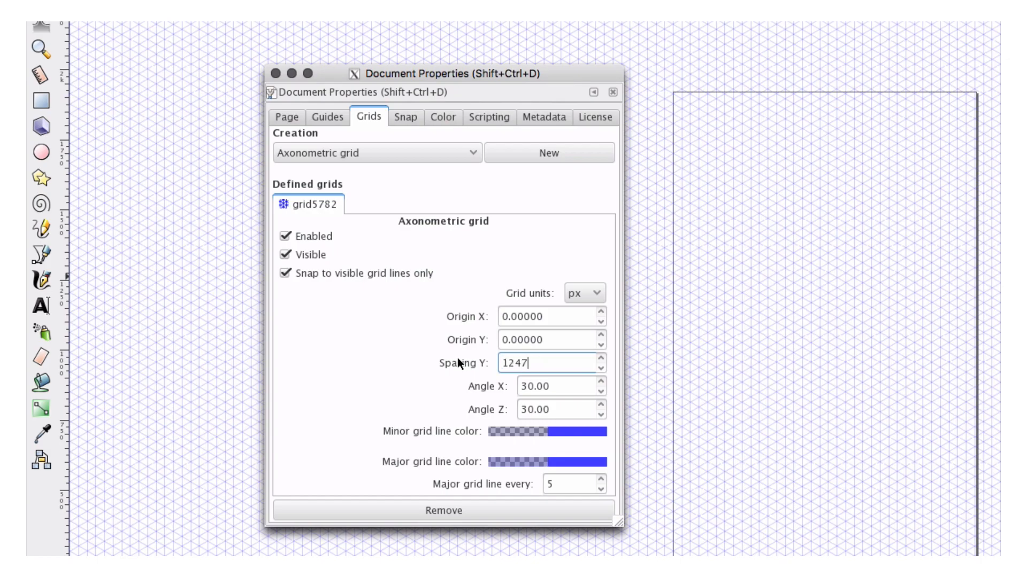
pyautogui.write('.075')
pyautogui.press('Return')
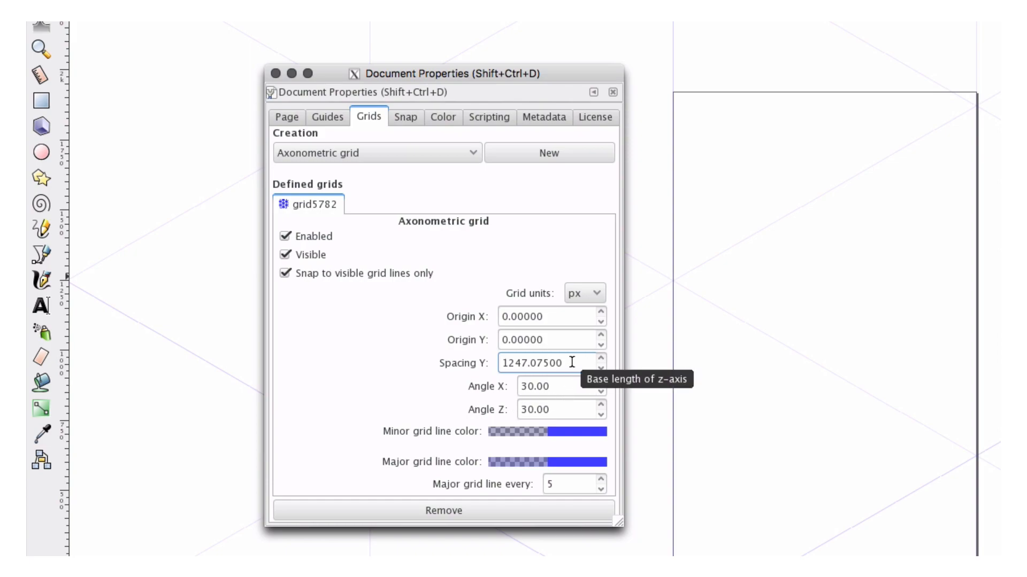
# Step: Change the axonometric grid's Y spacing to 124.7075 px
pyautogui.moveTo(572, 362); pyautogui.dragTo(482, 362)
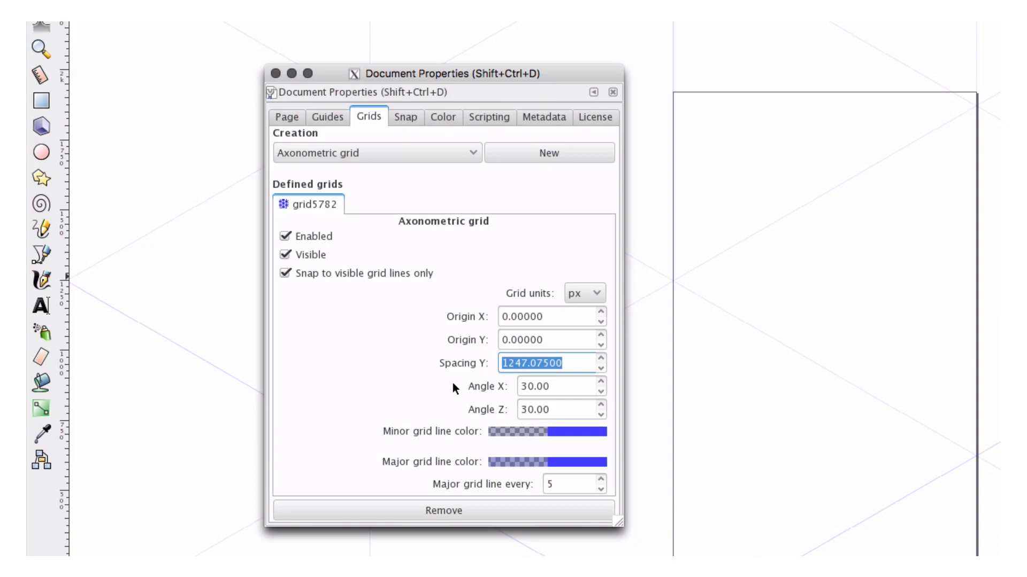
pyautogui.write('12')
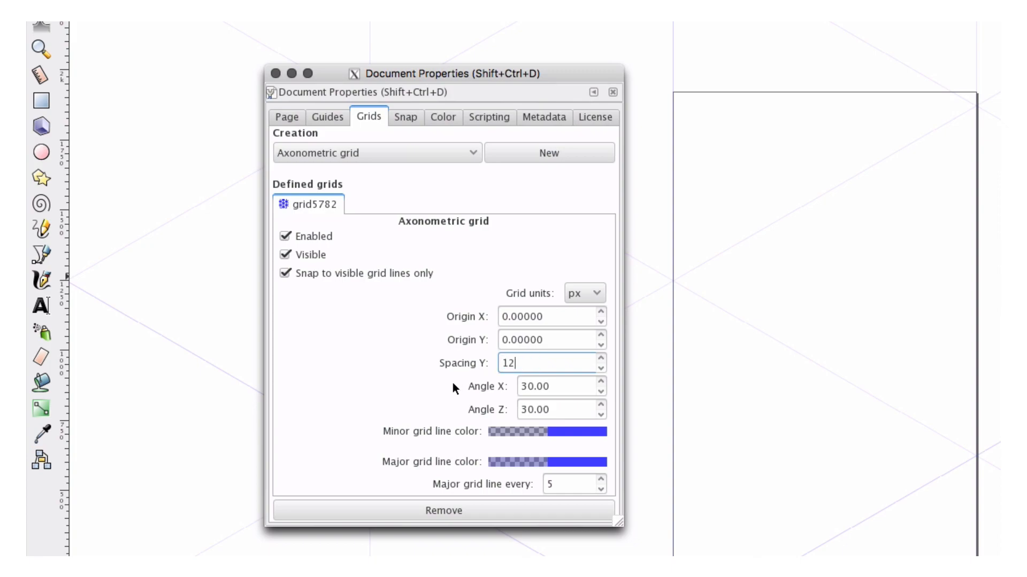
pyautogui.write('4.7075')
pyautogui.press('Return')
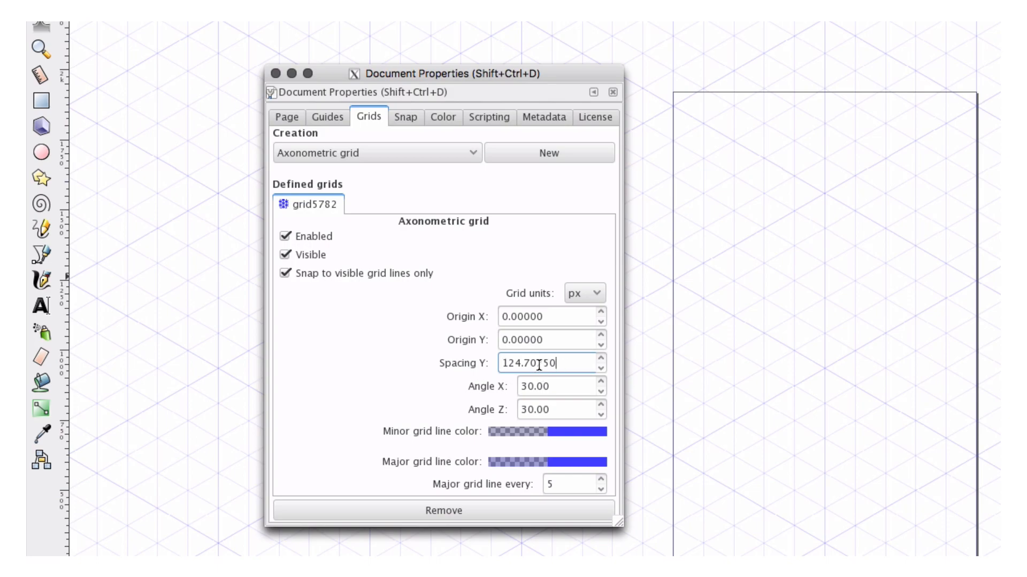
# Step: Set the axonometric grid's Y spacing to 62.35375 px and close the document properties
pyautogui.moveTo(551, 366); pyautogui.dragTo(465, 379)
pyautogui.write('62.35375')
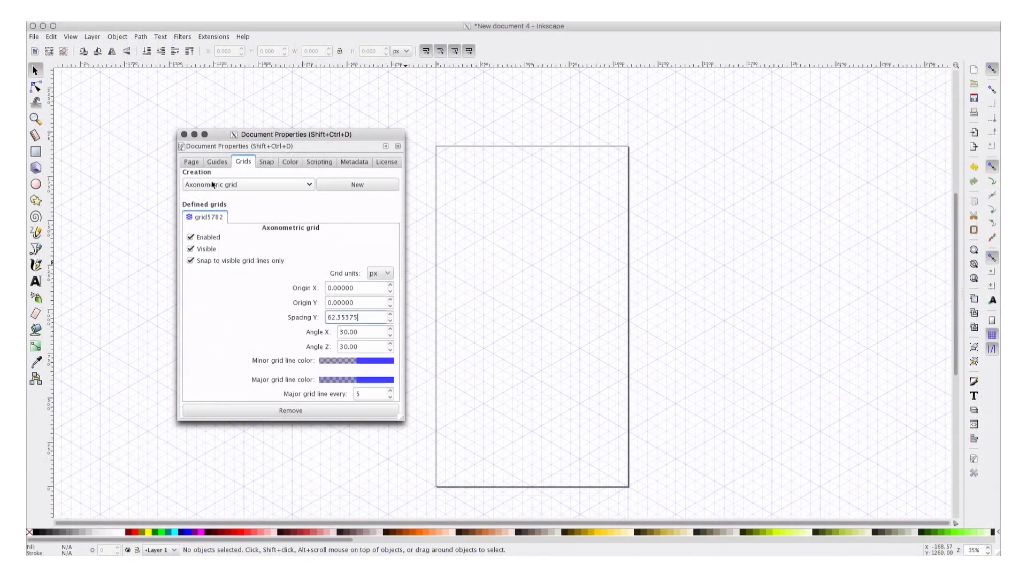
pyautogui.click(184, 135)
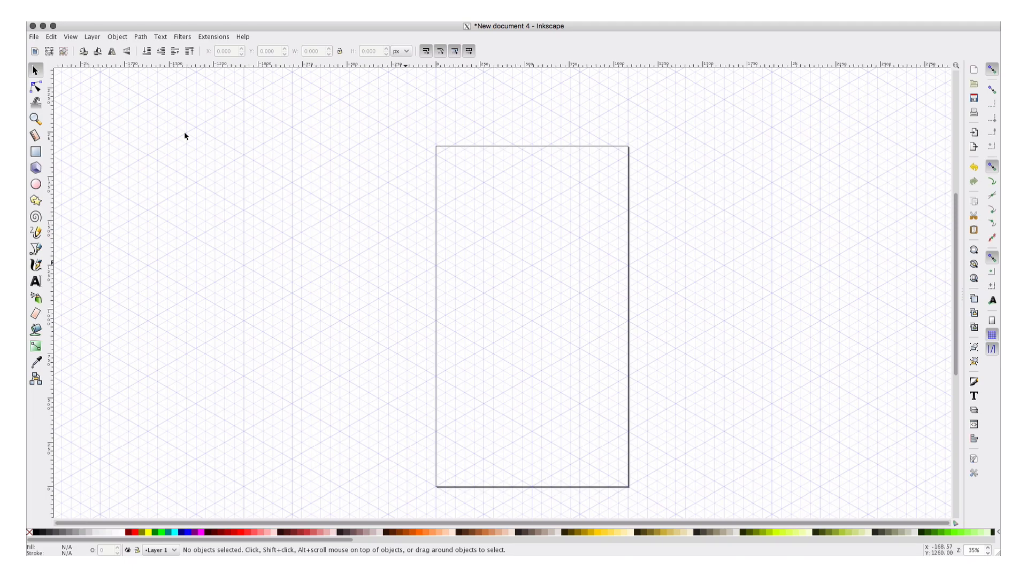
# Step: Enable snapping for bounding boxes, bounding box corners and cusp nodes, keeping grid and guide snapping on
pyautogui.hscroll(-6, 213, 138)
pyautogui.hscroll(-1, 213, 137)
pyautogui.hscroll(10, 744, 177)
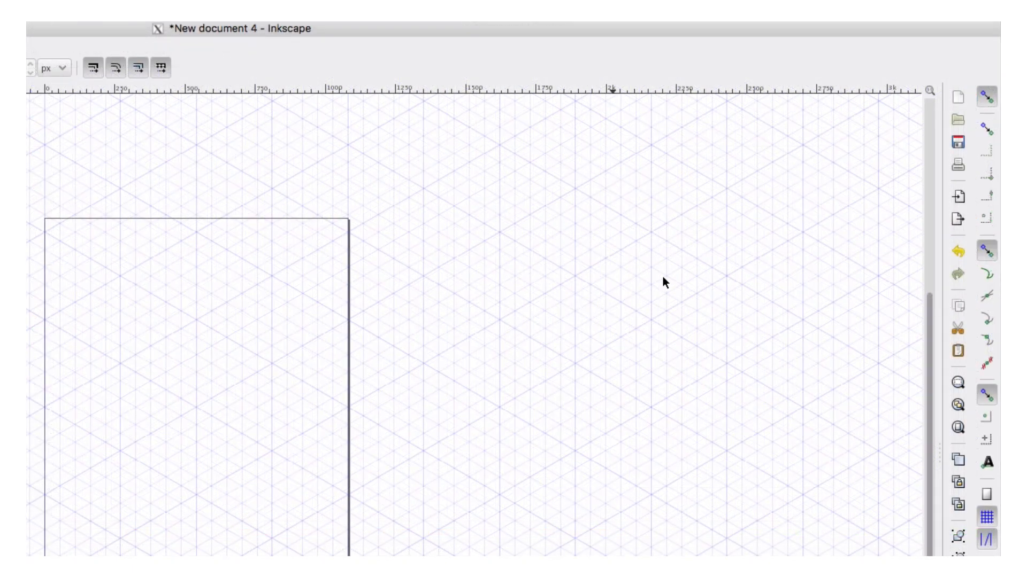
pyautogui.click(987, 136)
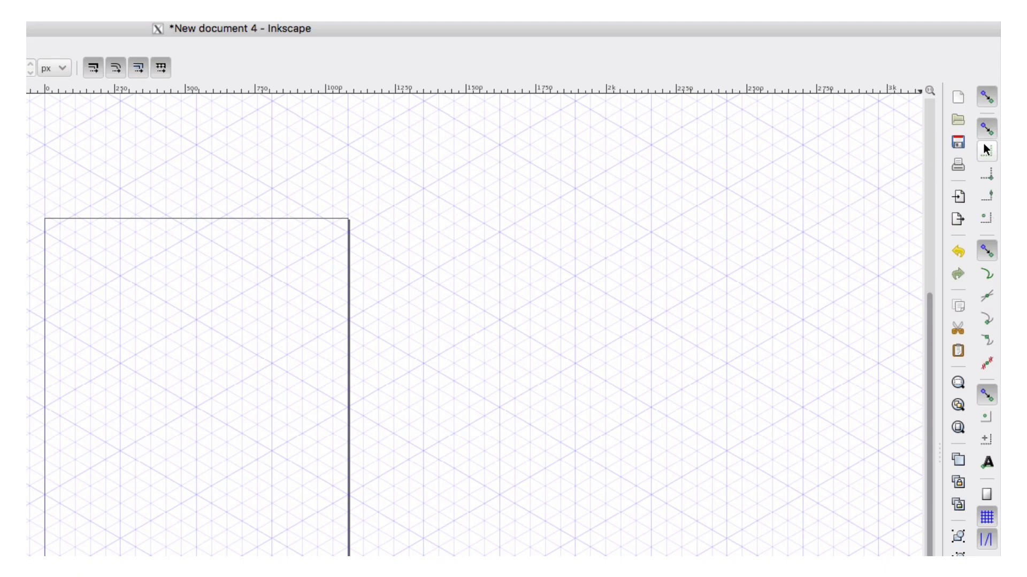
pyautogui.click(983, 181)
pyautogui.click(982, 256)
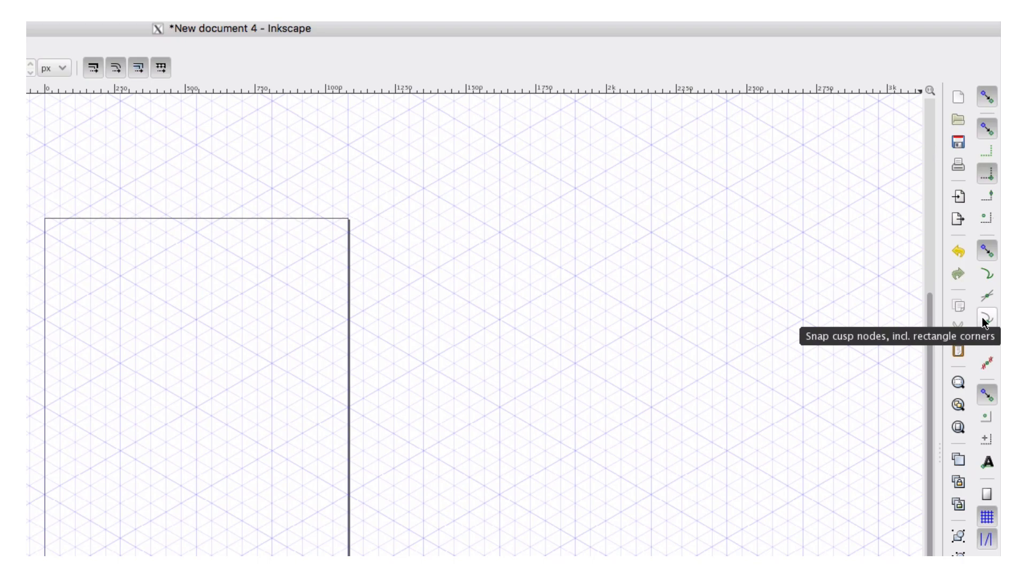
pyautogui.click(982, 319)
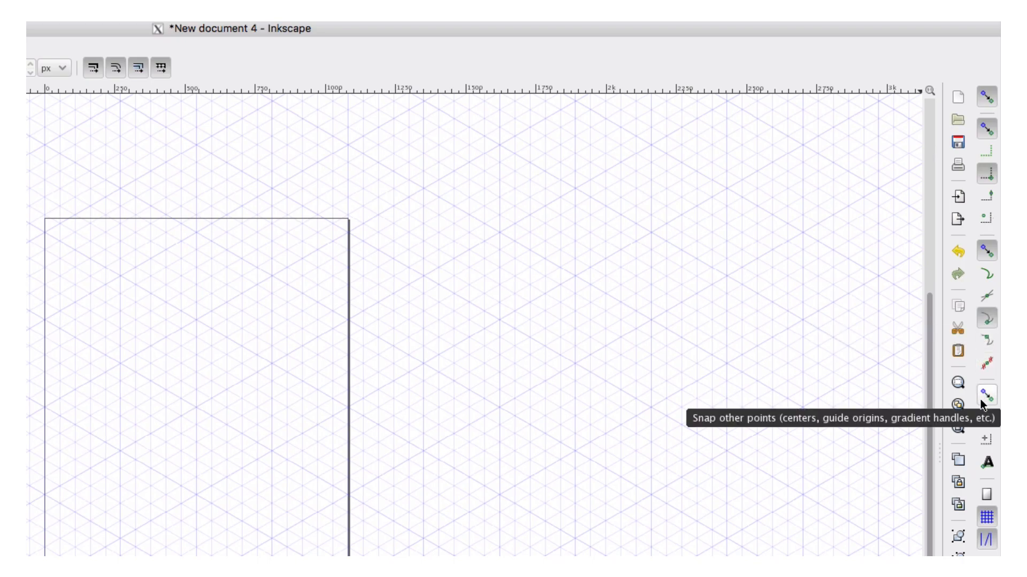
pyautogui.click(984, 397)
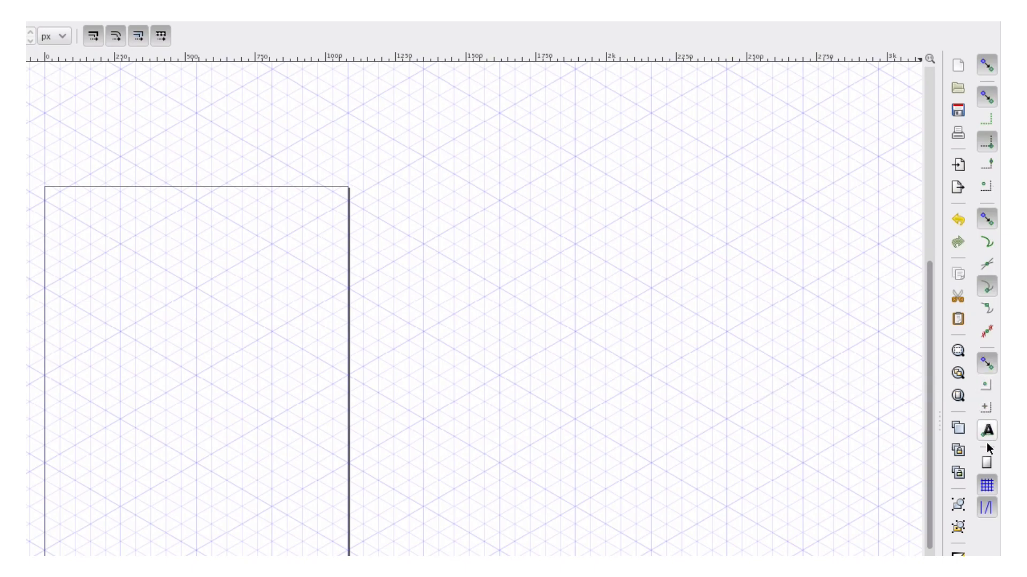
pyautogui.click(982, 491)
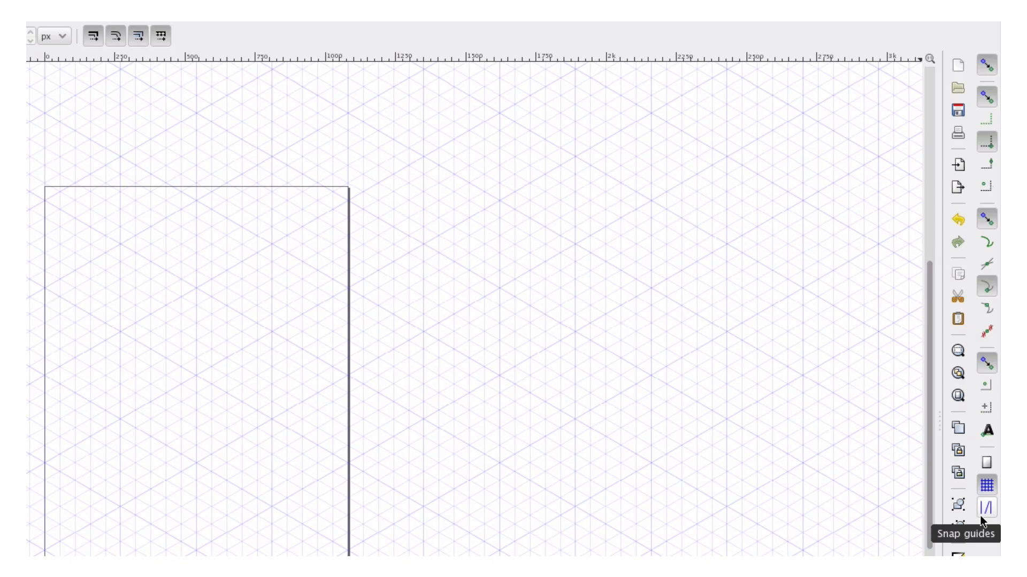
pyautogui.click(982, 512)
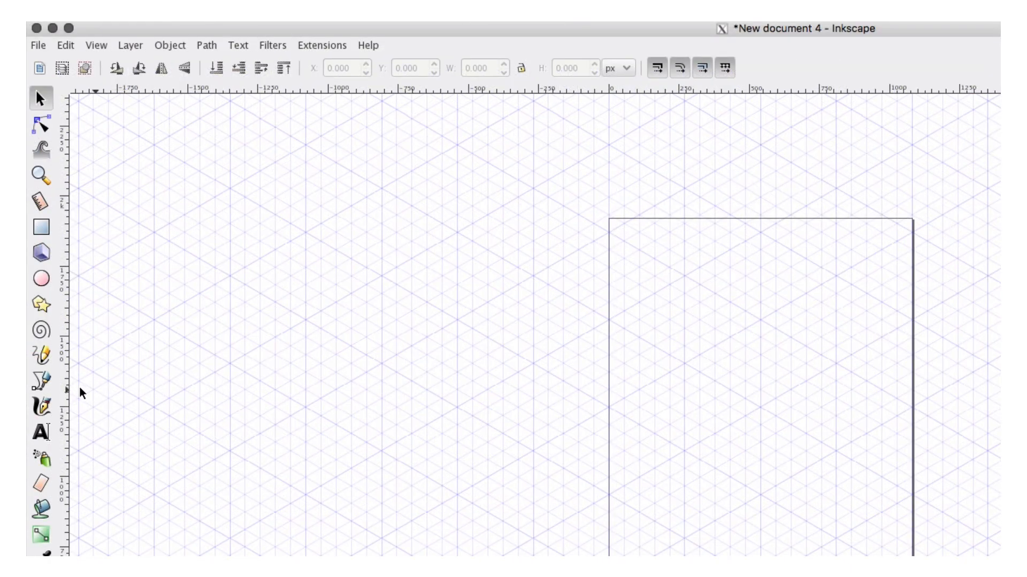
# Step: Draw a closed straight-segment parallelogram with the Bezier tool, spanning the page width and sloping along the isometric grid
pyautogui.click(45, 388)
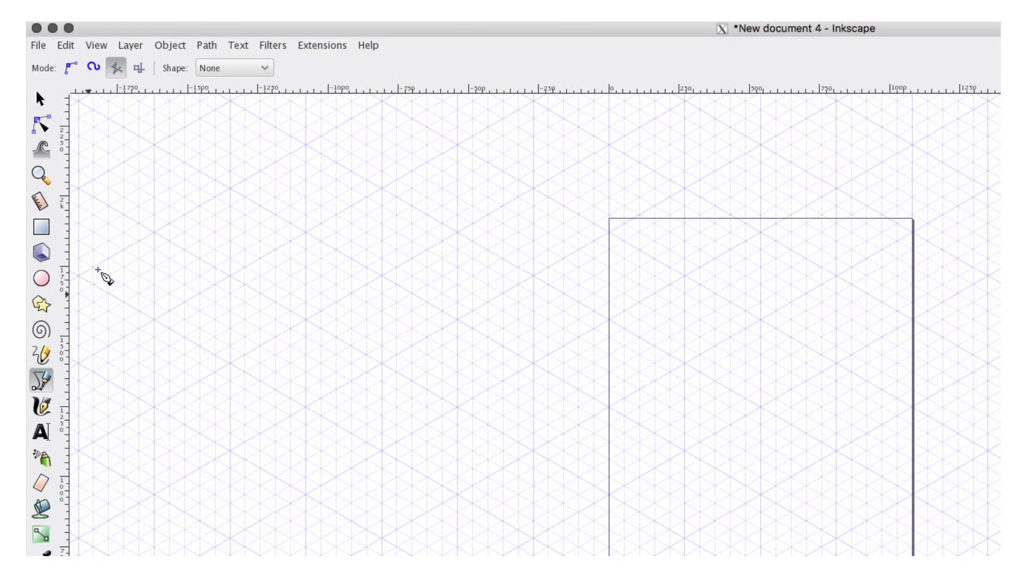
pyautogui.click(121, 72)
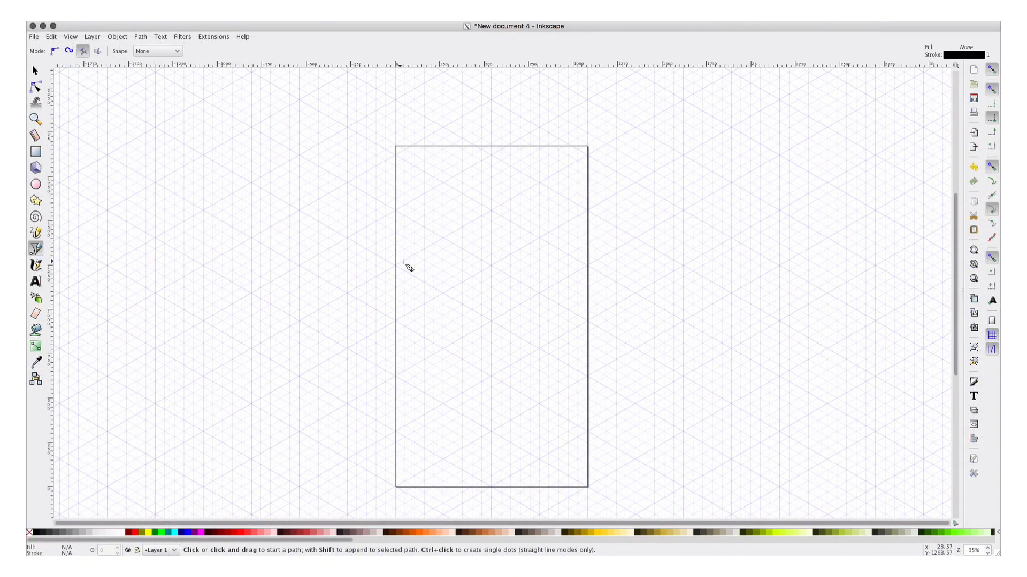
pyautogui.click(395, 211)
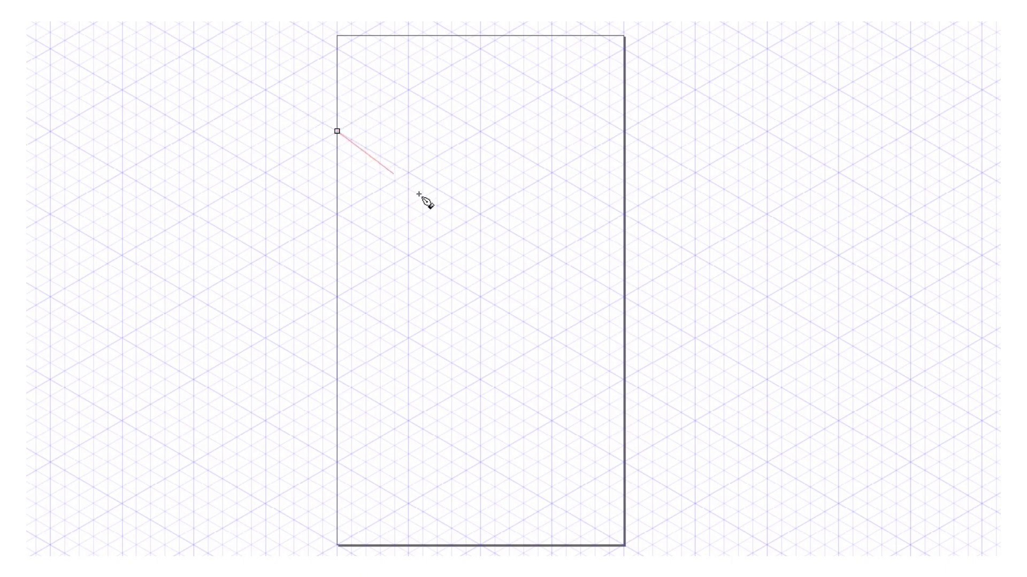
pyautogui.click(624, 298)
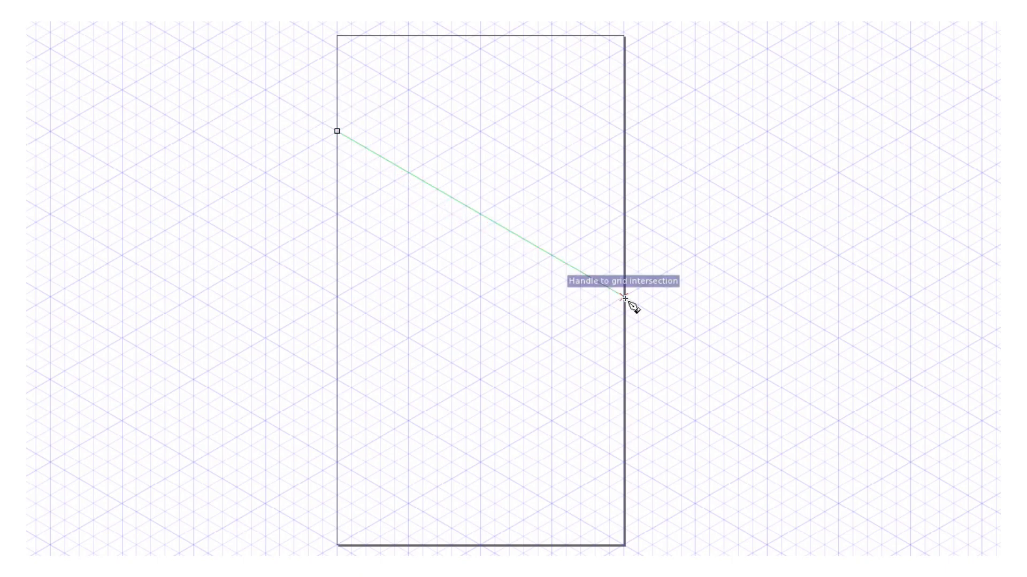
pyautogui.click(625, 463)
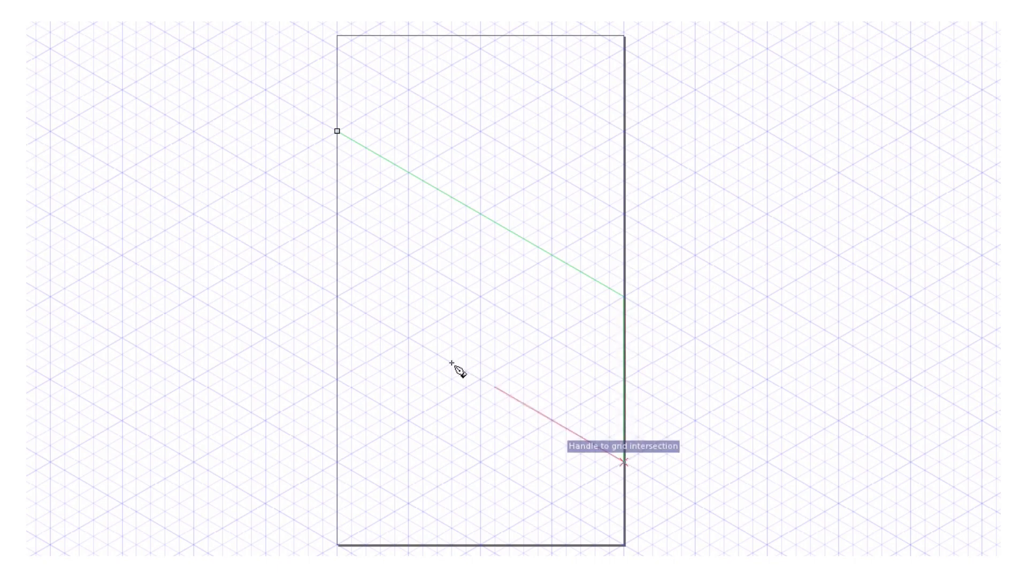
pyautogui.click(337, 297)
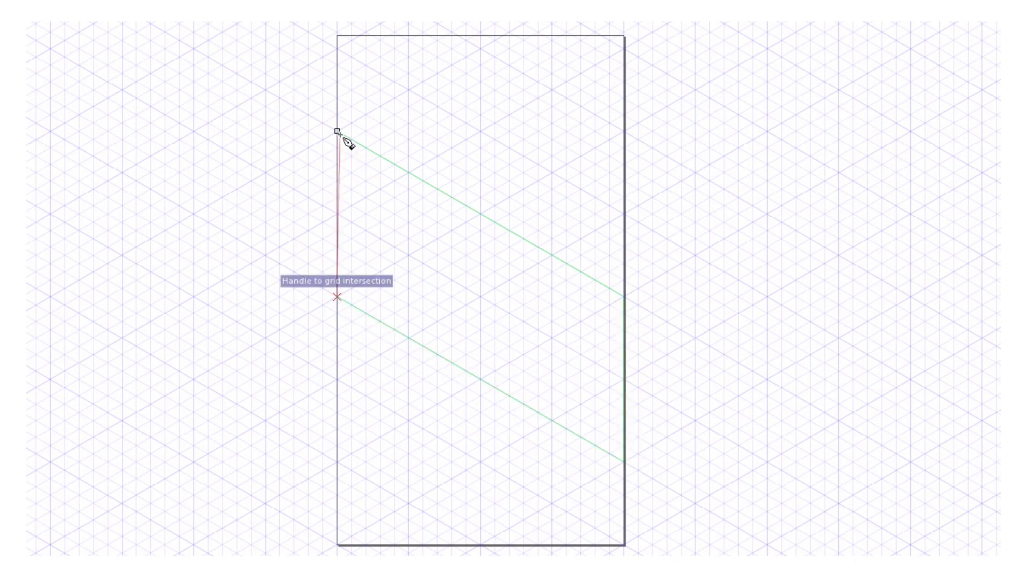
pyautogui.click(338, 132)
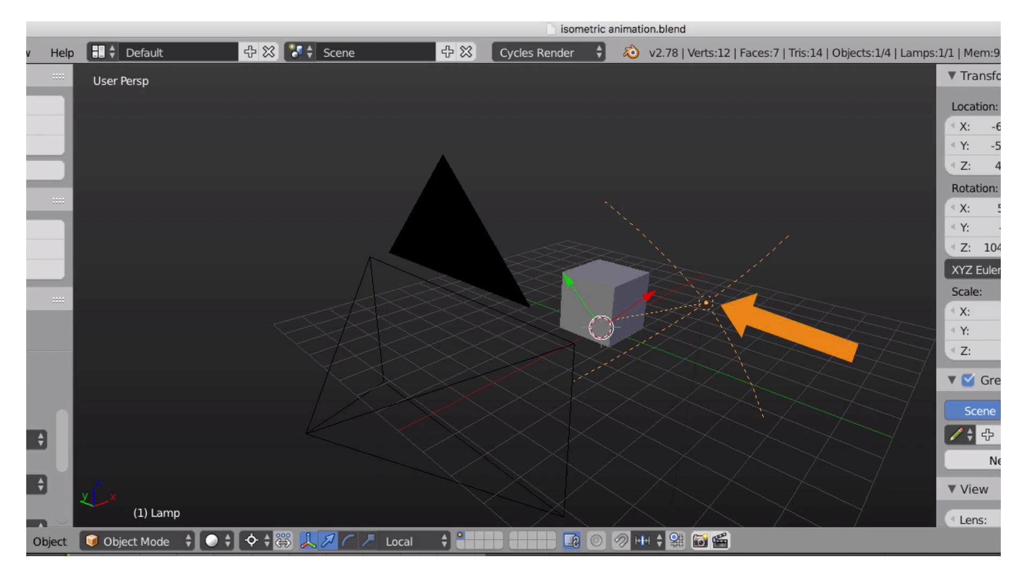
pyautogui.hotkey('alt', 'a')
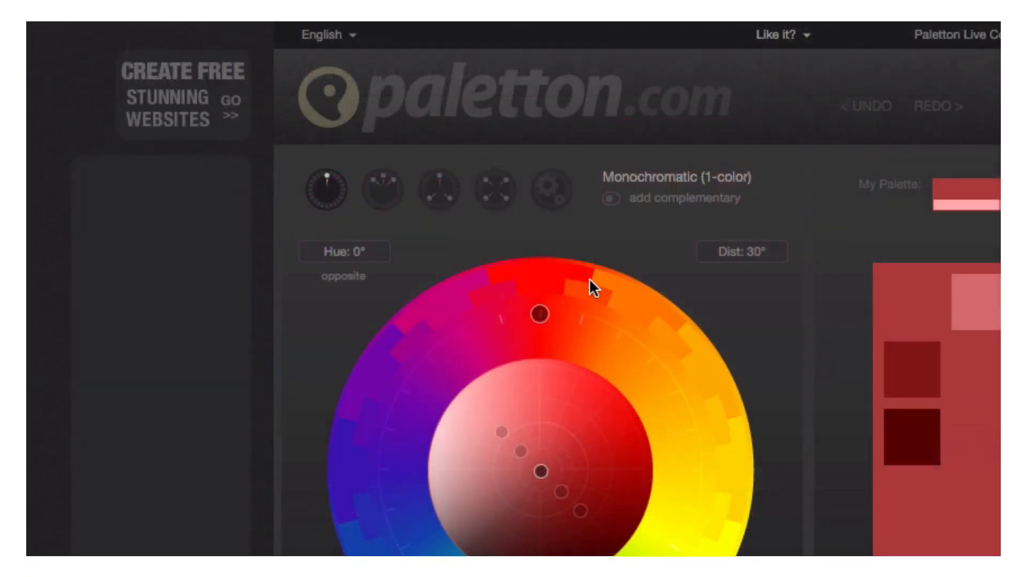
# Step: Switch to Paletton and build a triad palette with the complementary colour added and a base hue of 354°
pyautogui.click(327, 129)
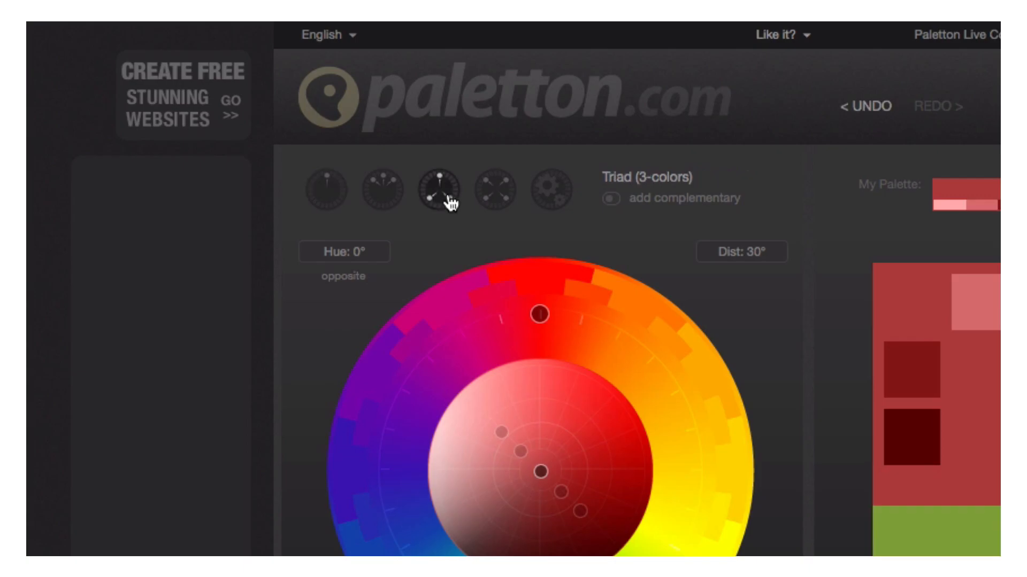
pyautogui.click(612, 200)
pyautogui.moveTo(383, 200)
pyautogui.mouseDown()
pyautogui.moveTo(334, 201)
pyautogui.moveTo(338, 210)
pyautogui.moveTo(374, 208)
pyautogui.mouseUp()
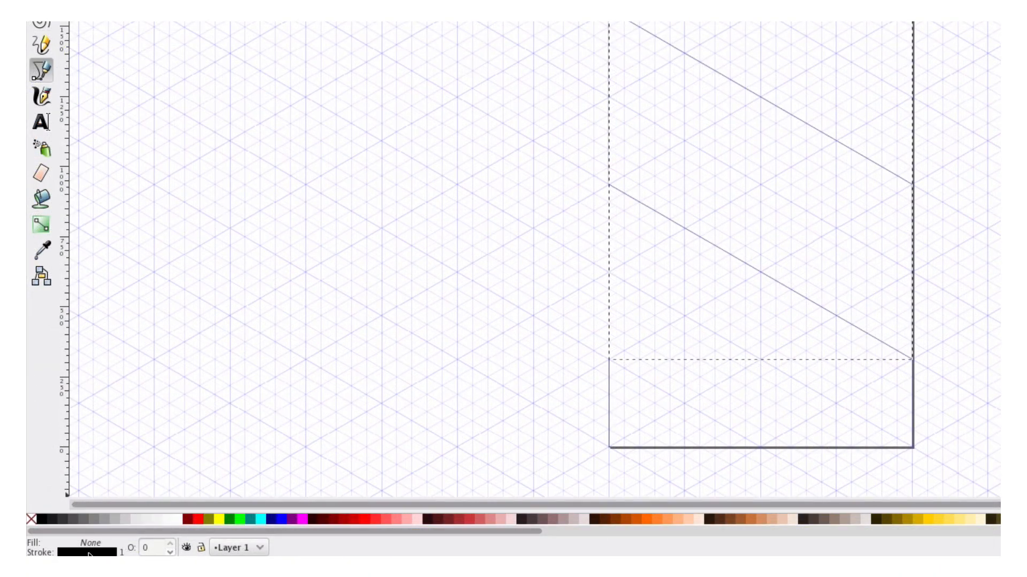
# Step: Switch to Inkscape, remove the parallelogram's stroke paint and give it a flat colour fill
pyautogui.click(66, 554)
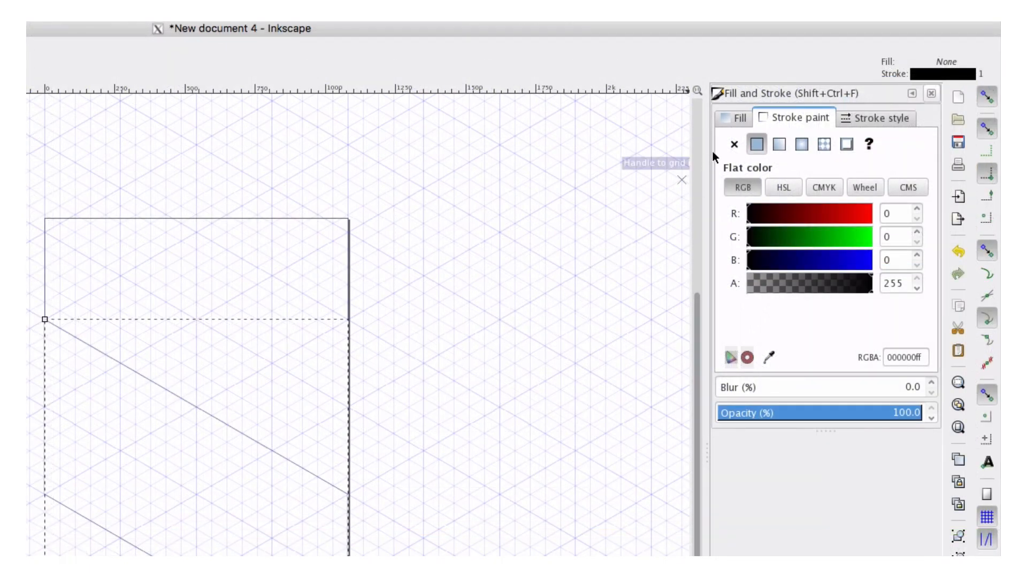
pyautogui.click(733, 145)
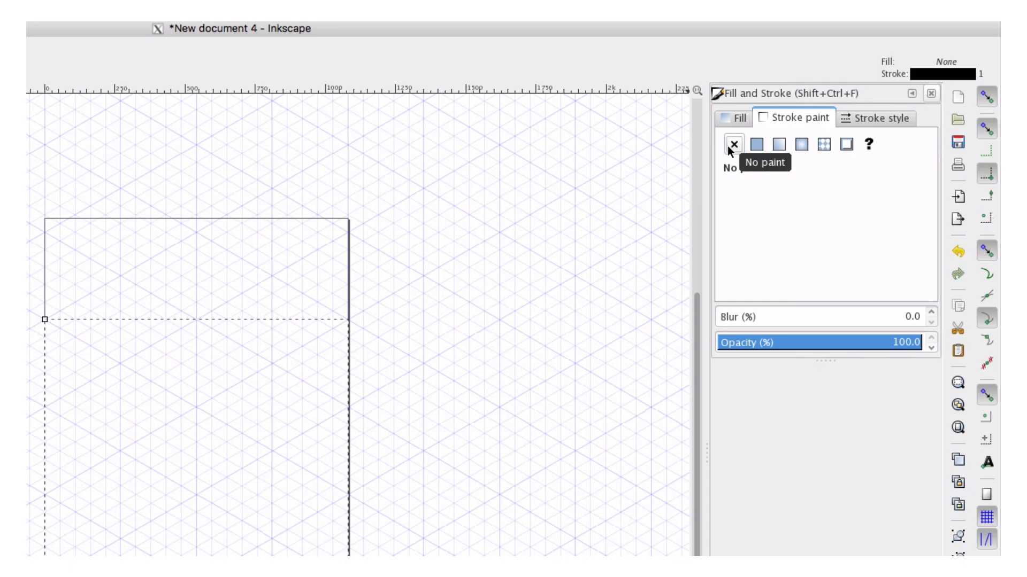
pyautogui.click(740, 120)
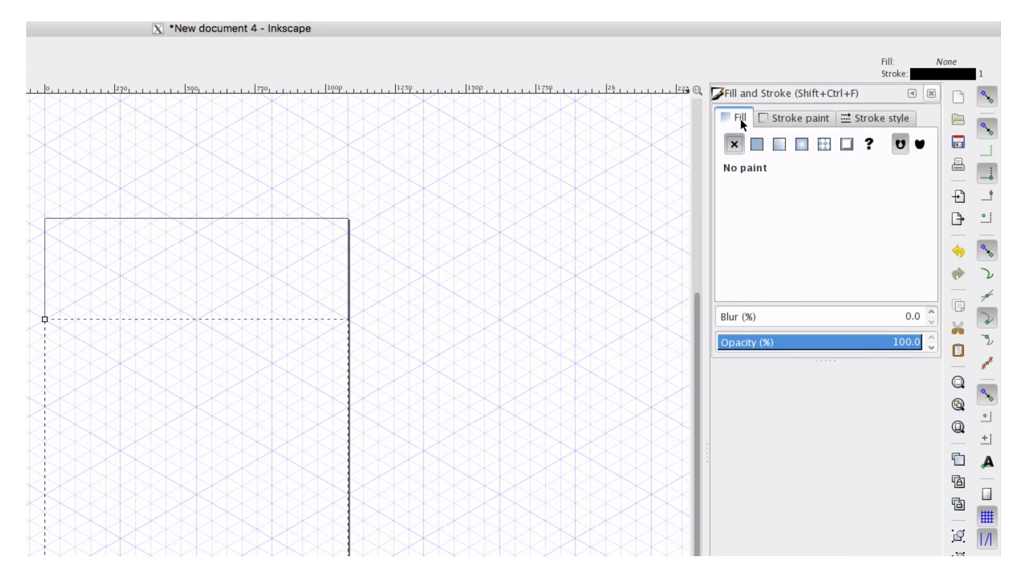
pyautogui.click(757, 144)
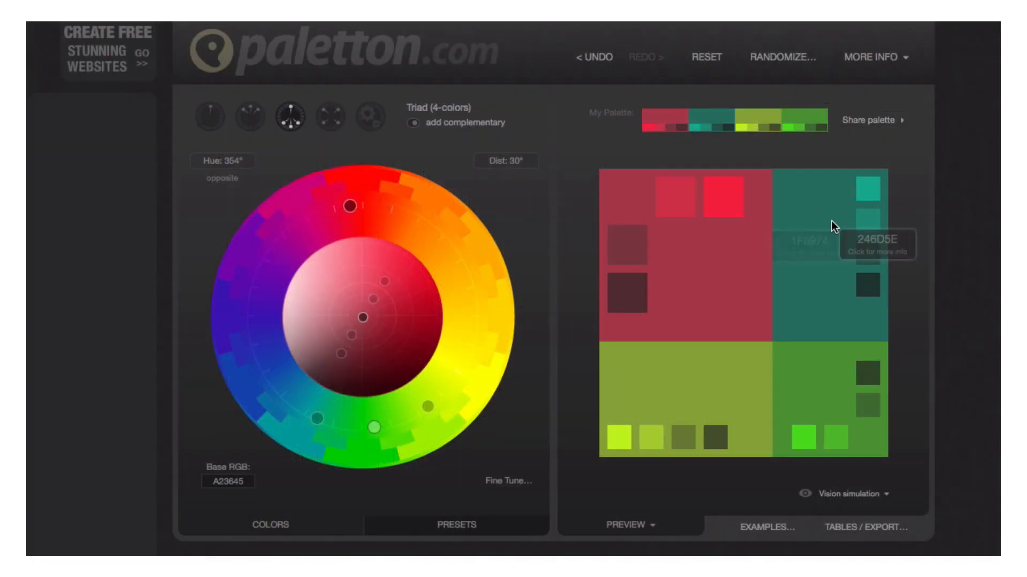
# Step: Copy the main teal's hex code from Paletton and fill the parallelogram with 246D5F at alpha 255
pyautogui.click(831, 221)
pyautogui.doubleClick(746, 449)
pyautogui.hotkey('ctrl', 'c')
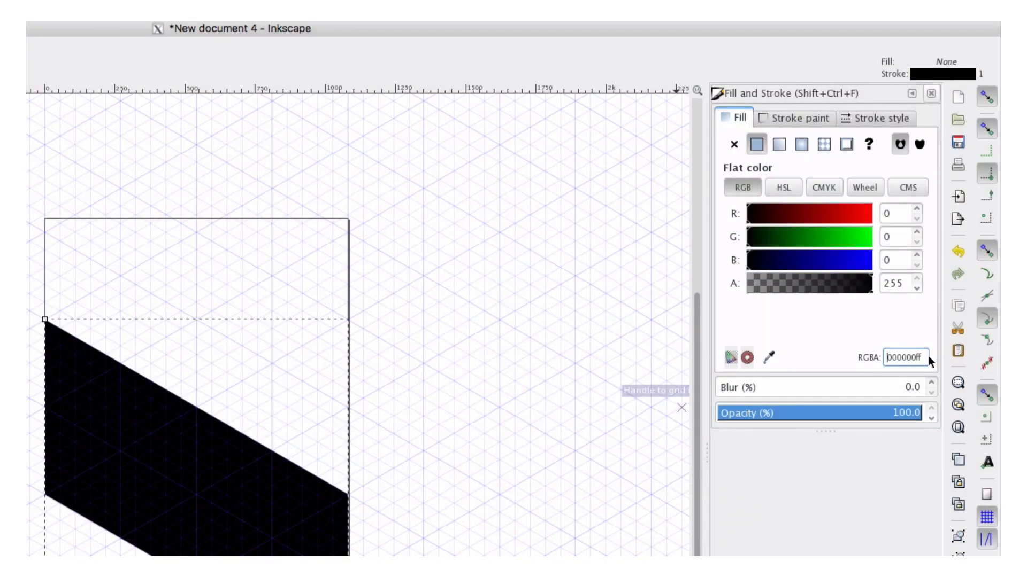
pyautogui.moveTo(927, 357); pyautogui.dragTo(850, 357)
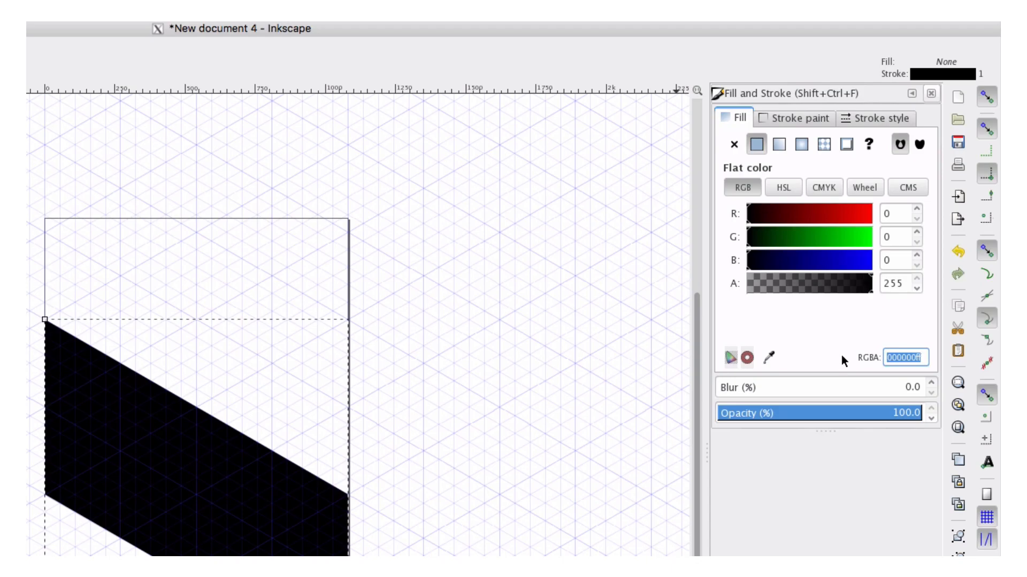
pyautogui.hotkey('ctrl', 'v')
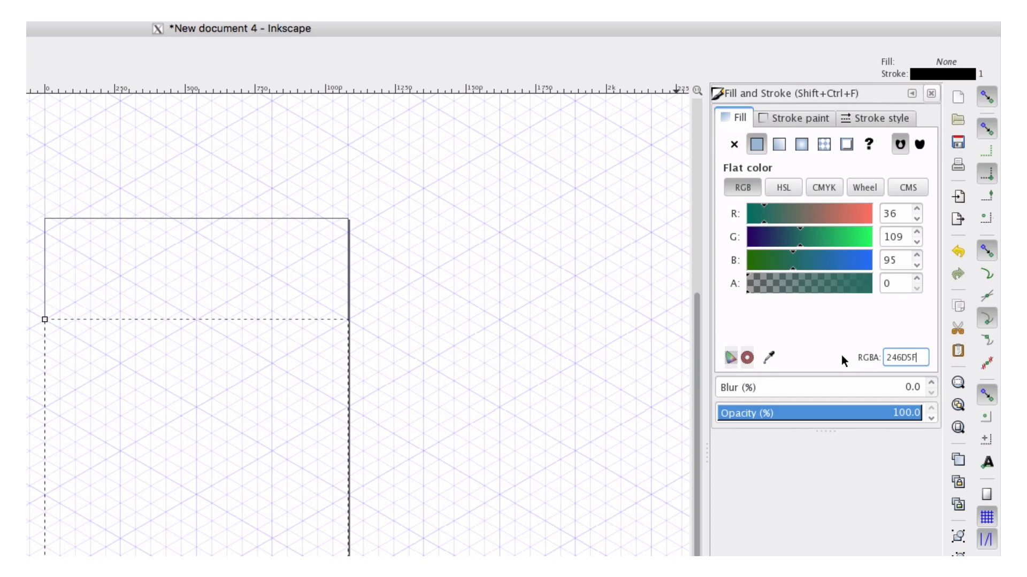
pyautogui.moveTo(749, 282); pyautogui.dragTo(875, 285)
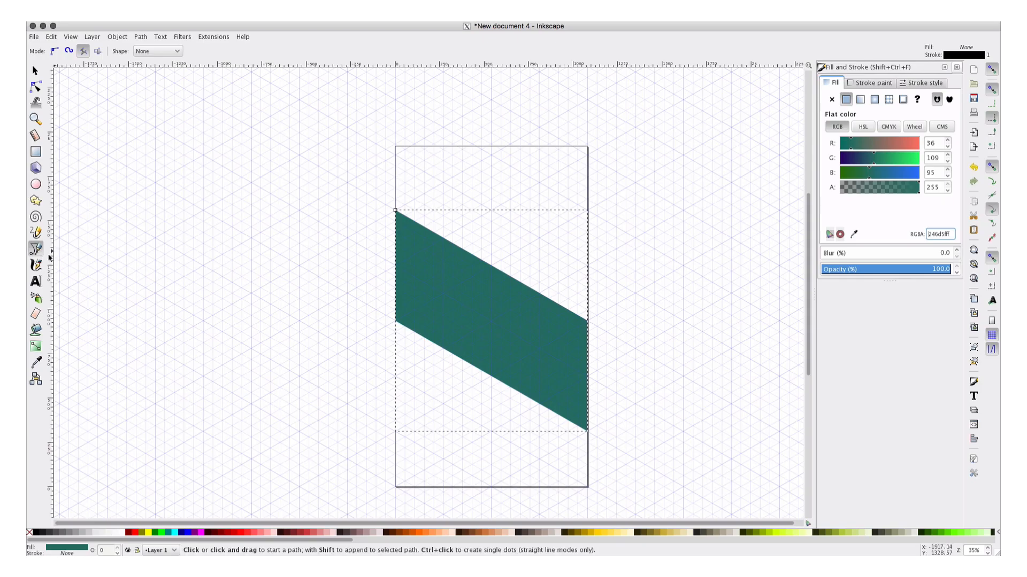
# Step: Draw a narrow closed strip directly below the parallelogram's lower edge, snapped to grid intersections across the page width
pyautogui.click(395, 320)
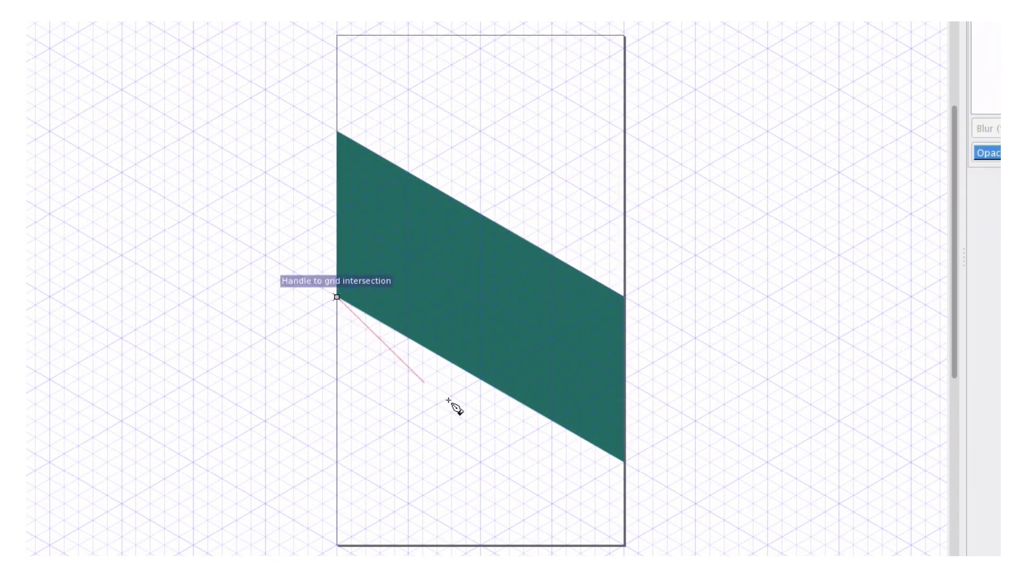
pyautogui.click(624, 461)
pyautogui.click(624, 496)
pyautogui.click(336, 330)
pyautogui.click(337, 298)
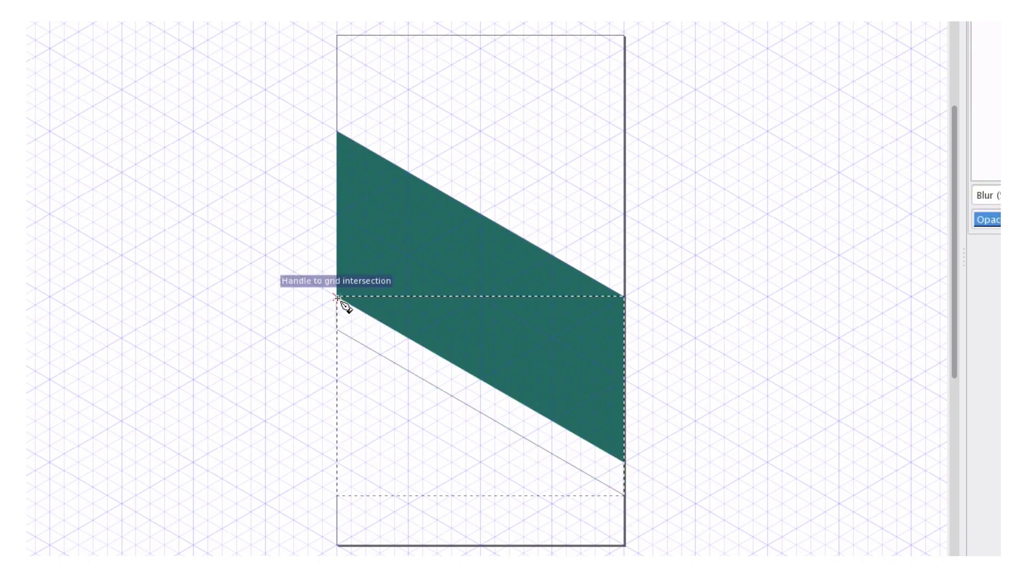
# Step: Remove the lower strip's stroke and fill it with the dark teal 235047 copied from Paletton, at full alpha
pyautogui.click(901, 77)
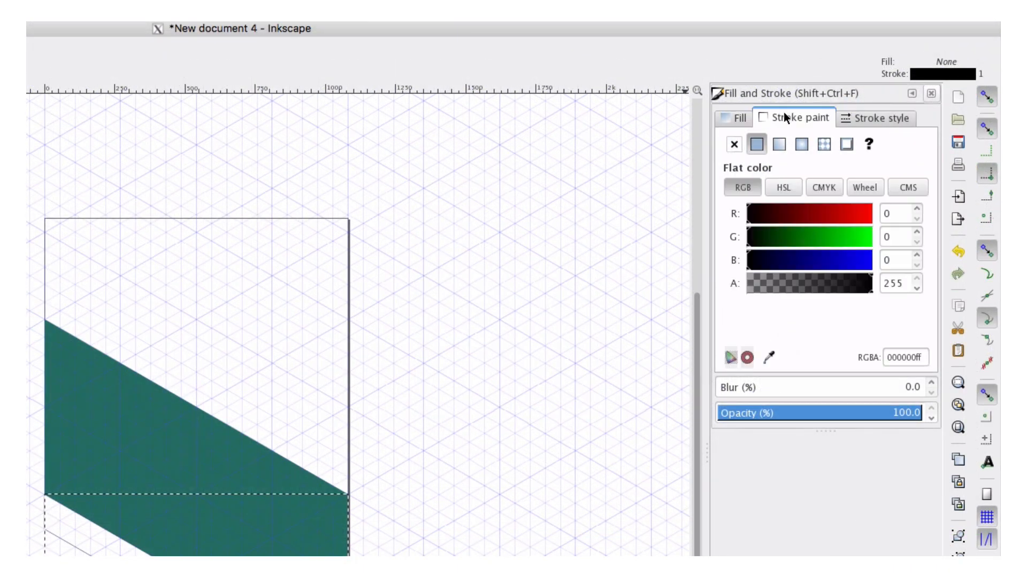
pyautogui.click(733, 145)
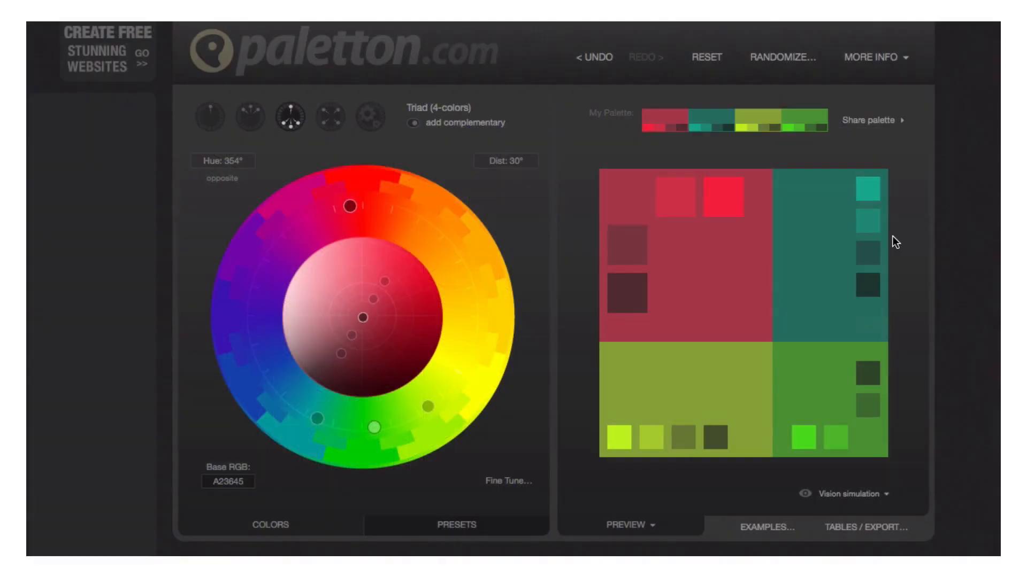
pyautogui.click(869, 247)
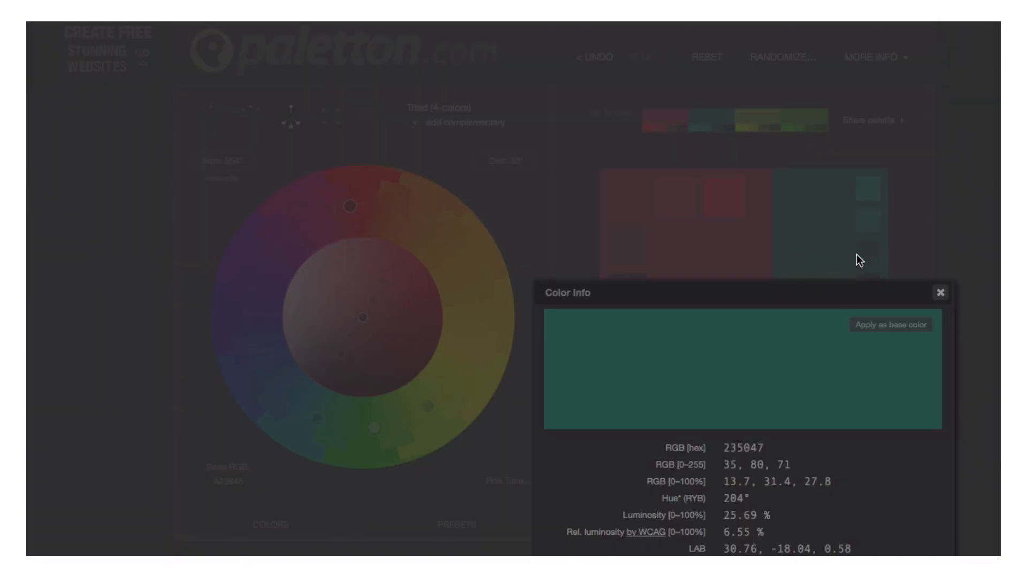
pyautogui.doubleClick(741, 448)
pyautogui.hotkey('ctrl', 'c')
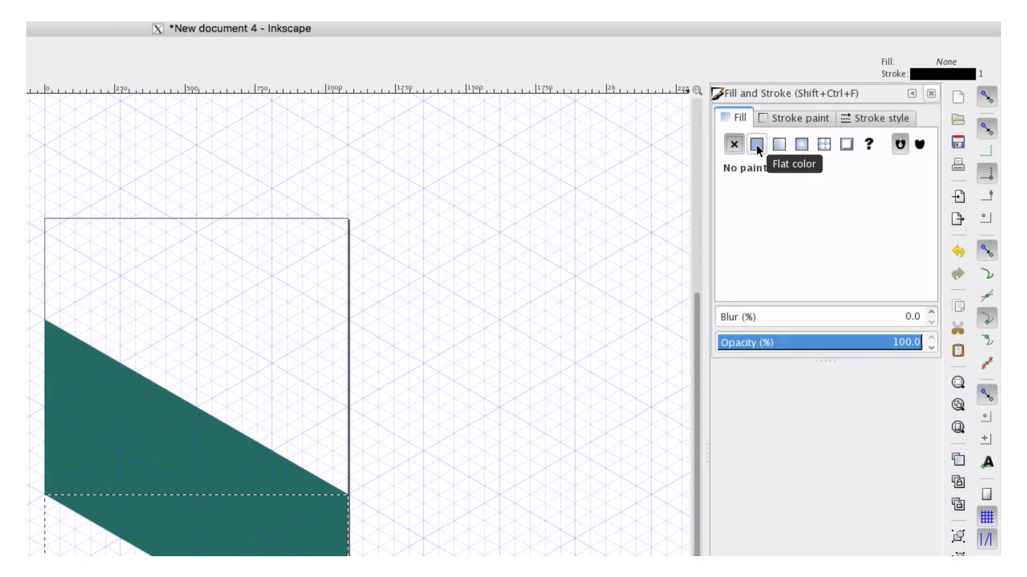
pyautogui.click(756, 144)
pyautogui.doubleClick(903, 357)
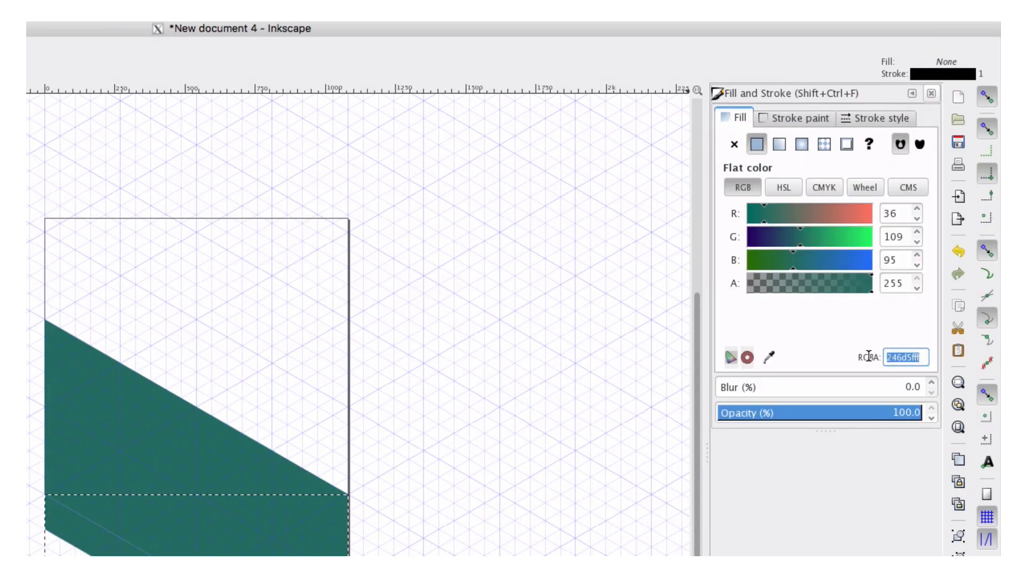
pyautogui.hotkey('ctrl', 'v')
pyautogui.press('Return')
pyautogui.moveTo(774, 286); pyautogui.dragTo(870, 286)
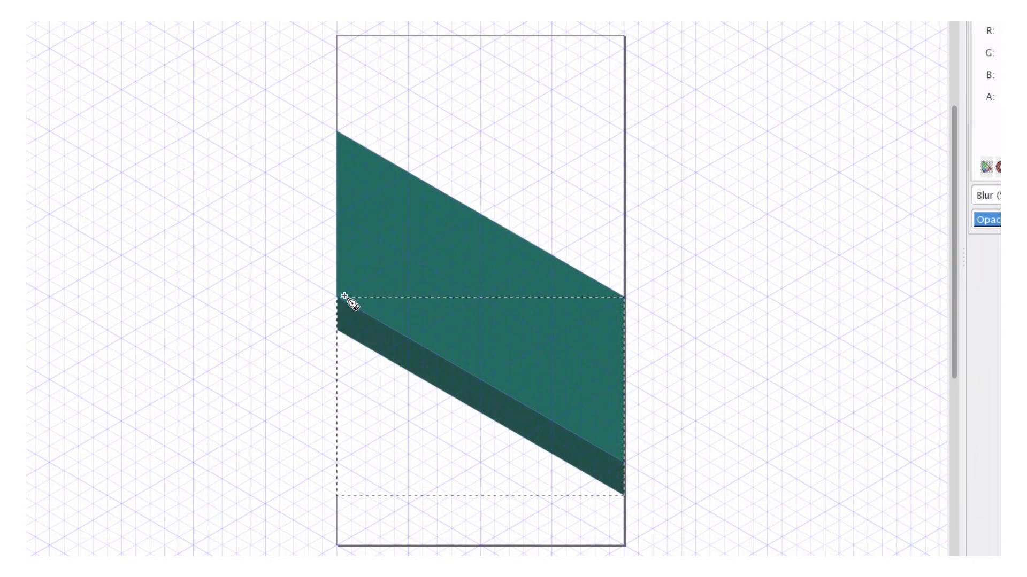
# Step: Draw a narrow closed strip inside the parallelogram along its lower edge, snapped to the grid across the page width
pyautogui.click(337, 264)
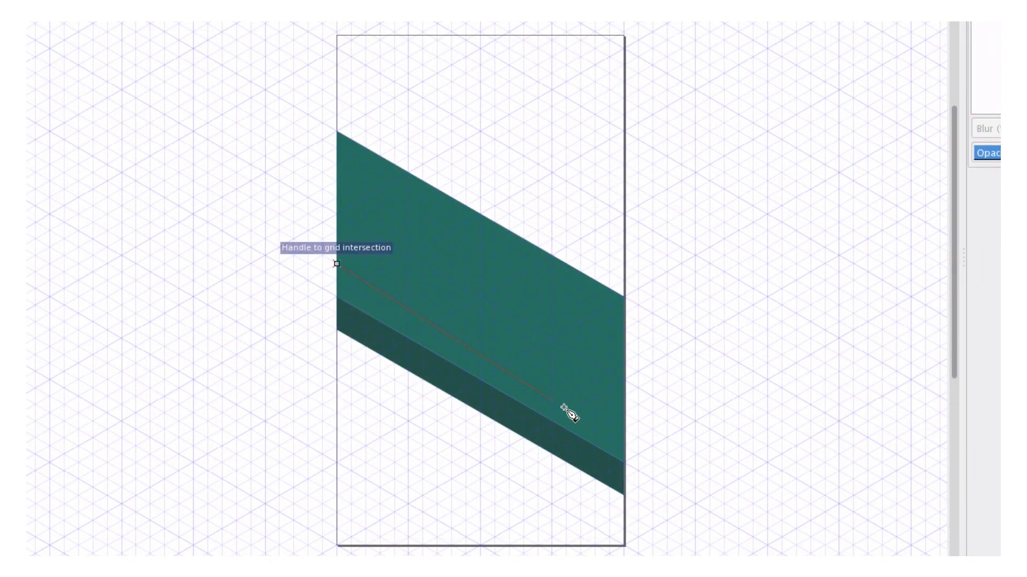
pyautogui.click(623, 429)
pyautogui.click(624, 461)
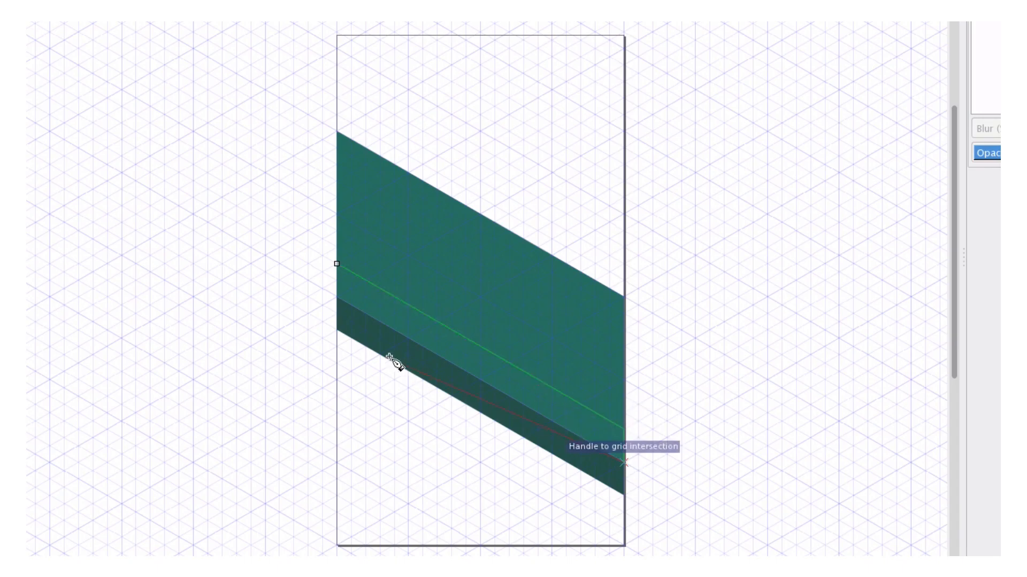
pyautogui.click(336, 296)
pyautogui.click(336, 263)
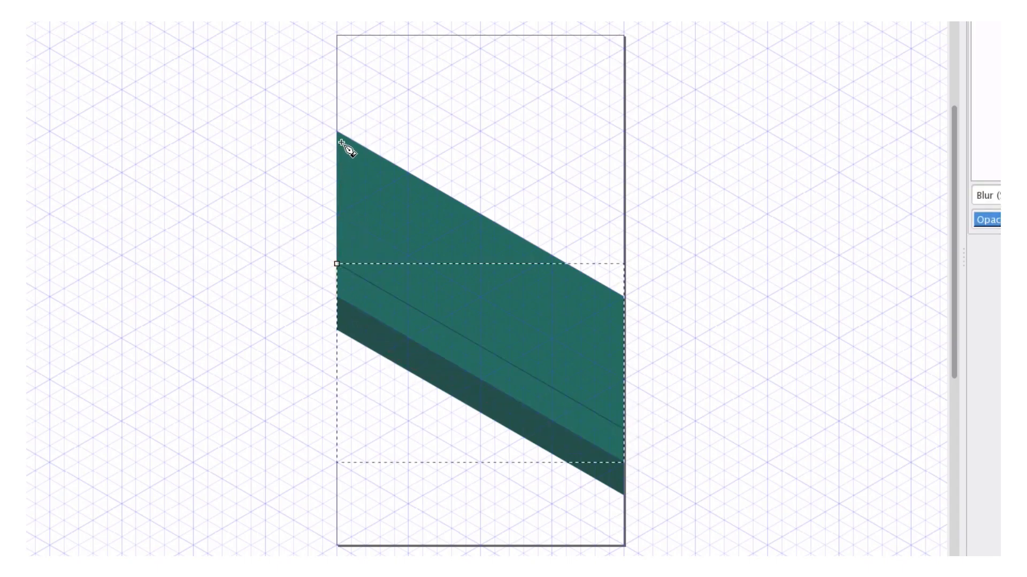
# Step: Draw a matching closed strip inside the parallelogram along its upper edge
pyautogui.click(336, 164)
pyautogui.click(624, 329)
pyautogui.click(623, 297)
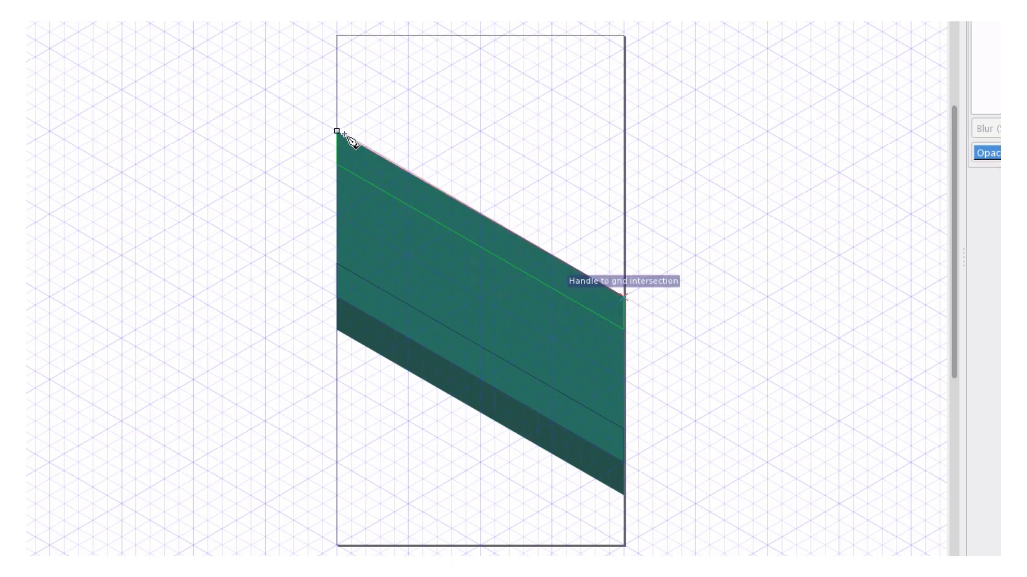
pyautogui.click(337, 132)
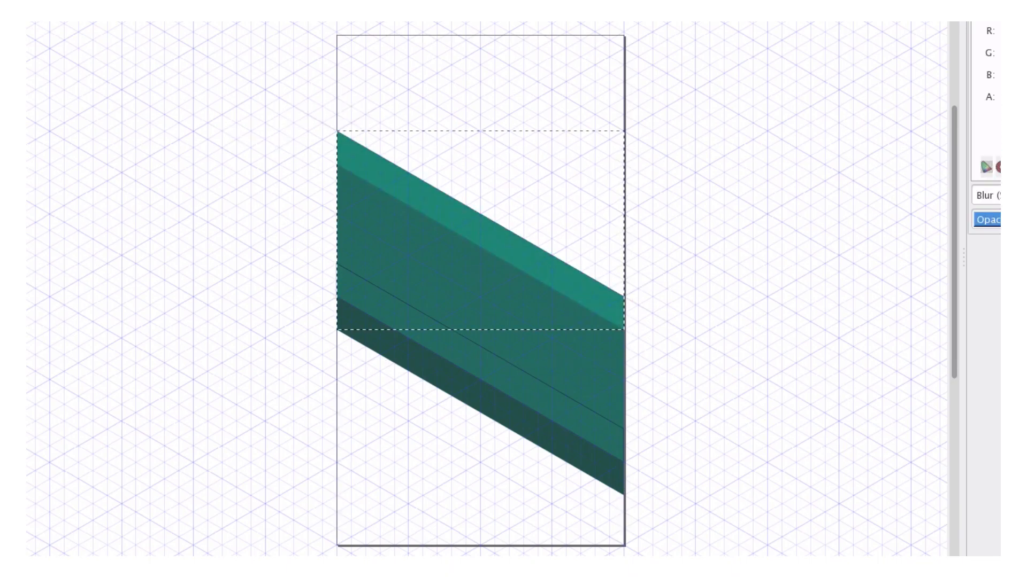
# Step: Give the inner strip along the lower edge the same lighter teal fill as the upper strip, without a stroke
pyautogui.press('s')
pyautogui.click(614, 458)
pyautogui.click(989, 33)
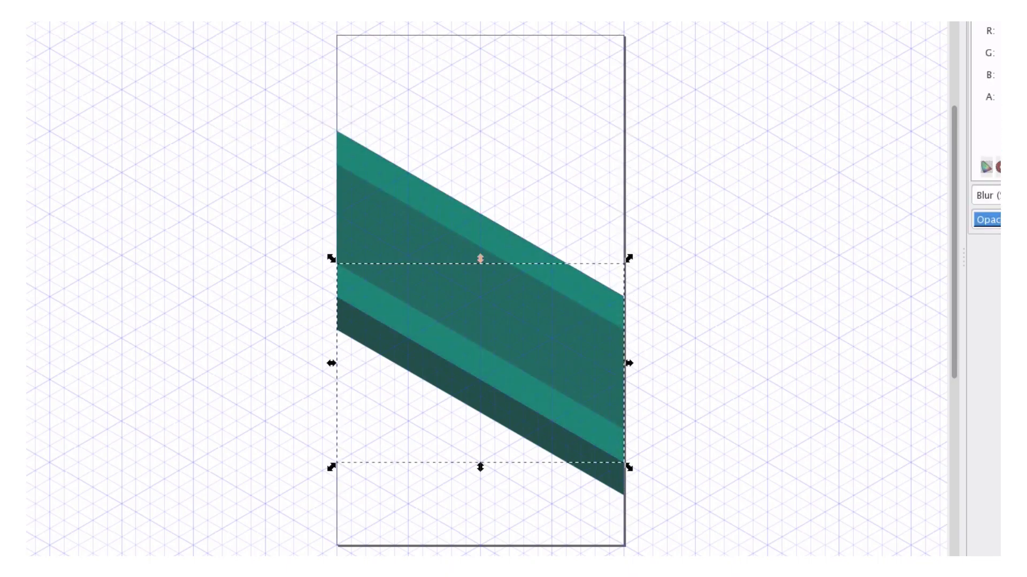
# Step: Draw five evenly spaced straight dashes along the middle of the lower light teal strip with the Bezier tool
pyautogui.press('b')
pyautogui.click(351, 289)
pyautogui.doubleClick(380, 306)
pyautogui.click(408, 322)
pyautogui.doubleClick(437, 339)
pyautogui.click(465, 356)
pyautogui.doubleClick(495, 371)
pyautogui.click(523, 387)
pyautogui.doubleClick(552, 404)
pyautogui.click(581, 421)
pyautogui.doubleClick(610, 438)
# Step: Draw five evenly spaced dashes along the upper light teal strip, each about 108.5 px wide and 63.2 px high
pyautogui.click(351, 156)
pyautogui.doubleClick(381, 173)
pyautogui.click(409, 189)
pyautogui.doubleClick(437, 206)
pyautogui.click(465, 223)
pyautogui.doubleClick(495, 239)
pyautogui.click(523, 257)
pyautogui.doubleClick(551, 273)
pyautogui.click(581, 290)
pyautogui.doubleClick(610, 306)
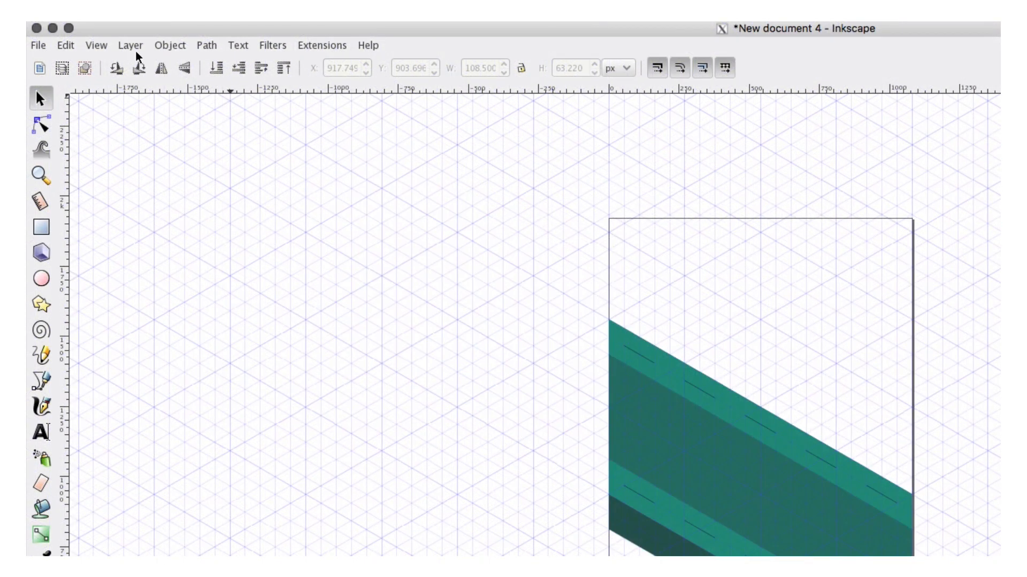
# Step: Add a new layer named Planet above the current layer
pyautogui.click(136, 47)
pyautogui.click(198, 68)
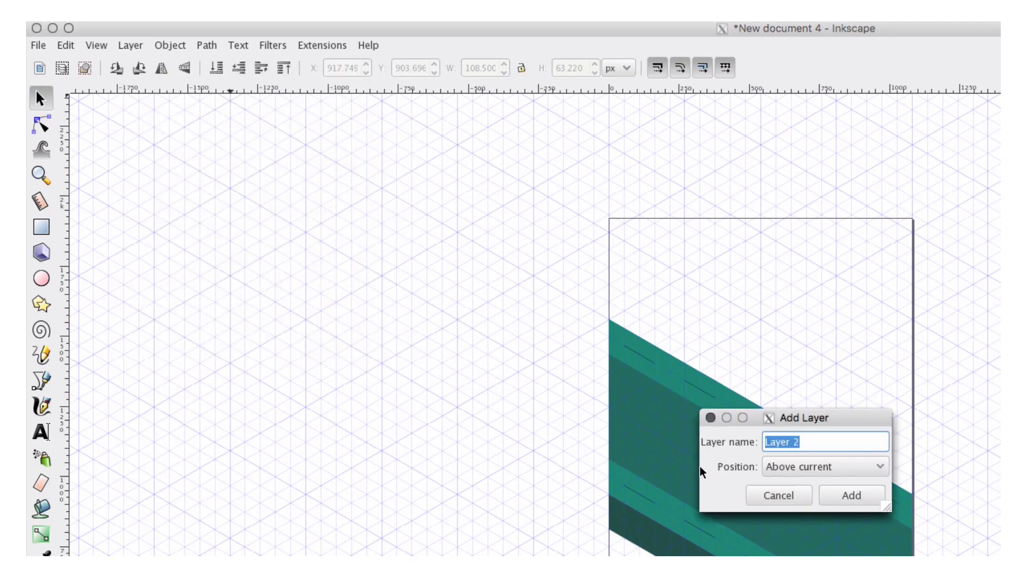
pyautogui.write('P')
pyautogui.write('lanet')
pyautogui.press('Return')
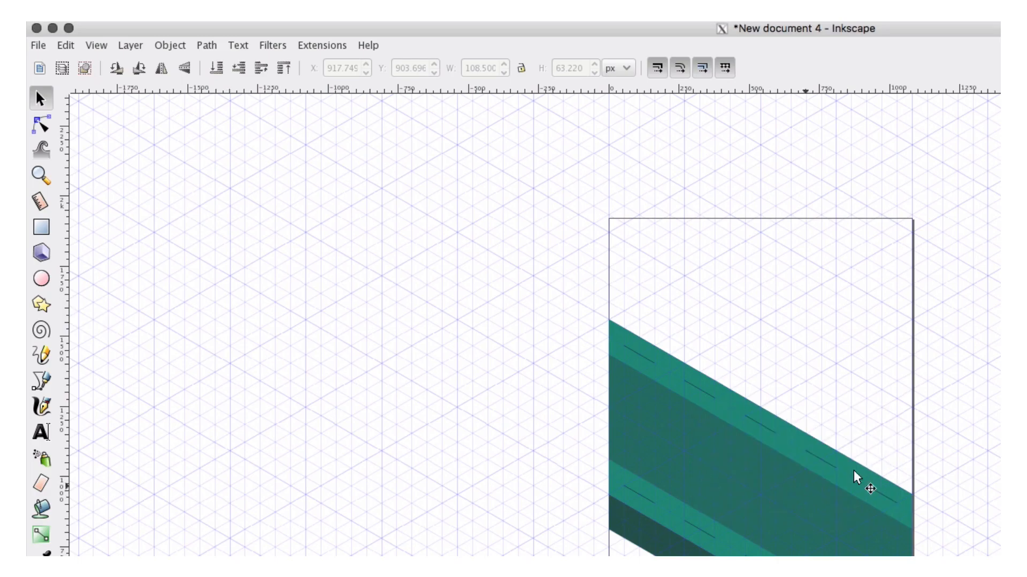
# Step: Show the Layers dialog and set the axonometric grid's minor line colour to orange-red
pyautogui.click(142, 47)
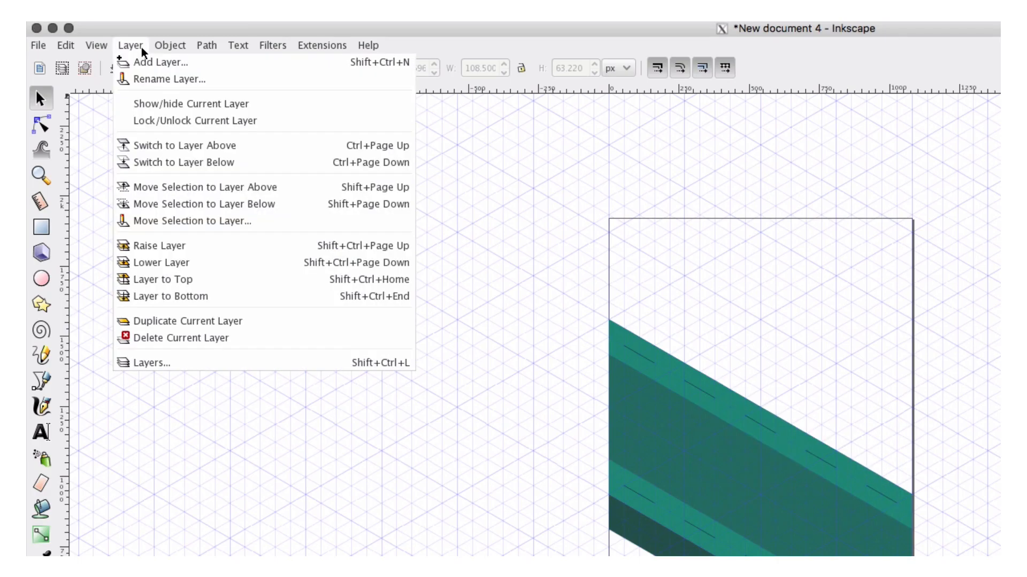
pyautogui.click(278, 364)
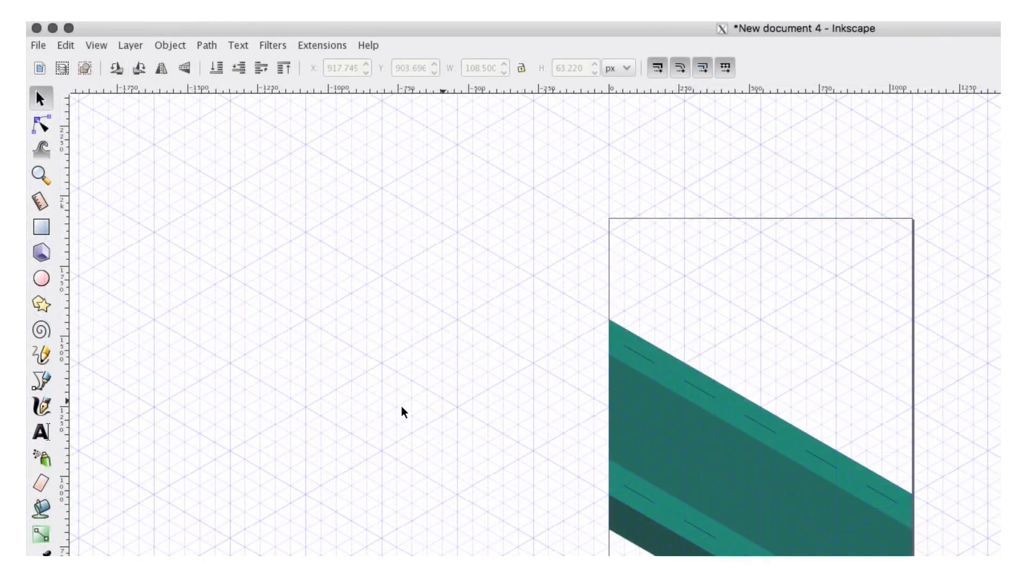
pyautogui.click(48, 379)
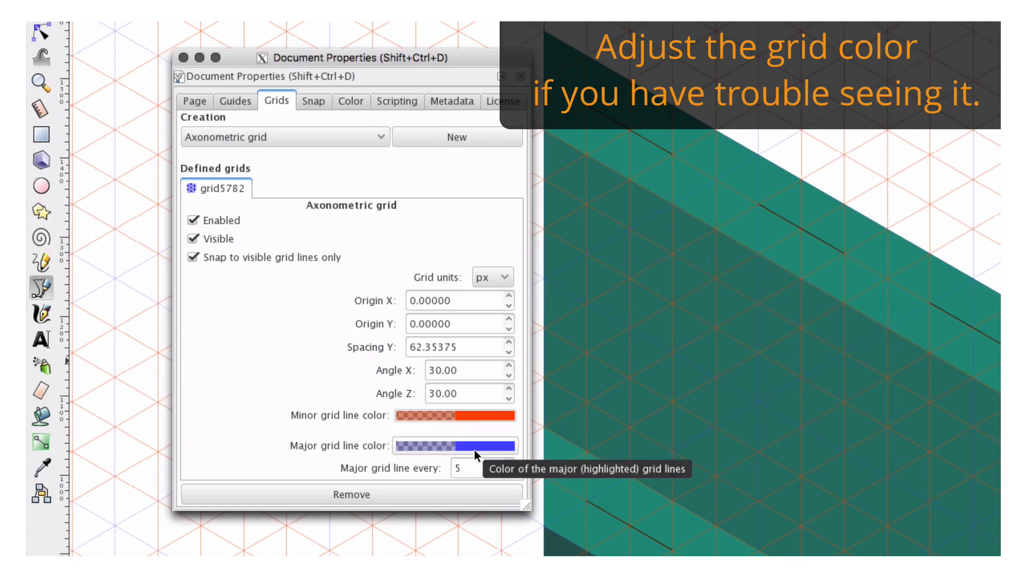
pyautogui.click(183, 58)
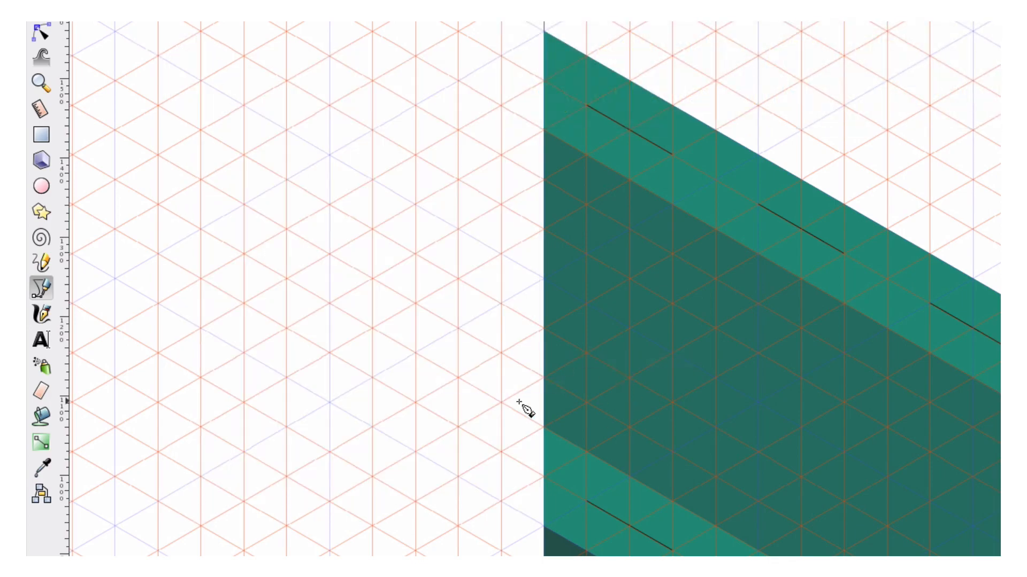
# Step: Draw the left face of an isometric cube, two grid cells per side, on the dark middle band with the Bezier tool
pyautogui.click(588, 304)
pyautogui.click(586, 402)
pyautogui.click(673, 452)
pyautogui.click(672, 352)
pyautogui.click(589, 305)
# Step: Draw the cube's rhombus-shaped top face, two grid cells per side, adjoining the left face's upper edge
pyautogui.click(587, 304)
pyautogui.click(672, 254)
pyautogui.click(758, 304)
pyautogui.click(672, 353)
pyautogui.click(587, 303)
# Step: Draw the cube's right face, two grid cells per side, closing it at the corner shared by all three faces
pyautogui.click(673, 353)
pyautogui.click(672, 452)
pyautogui.click(758, 402)
pyautogui.click(757, 303)
pyautogui.click(672, 354)
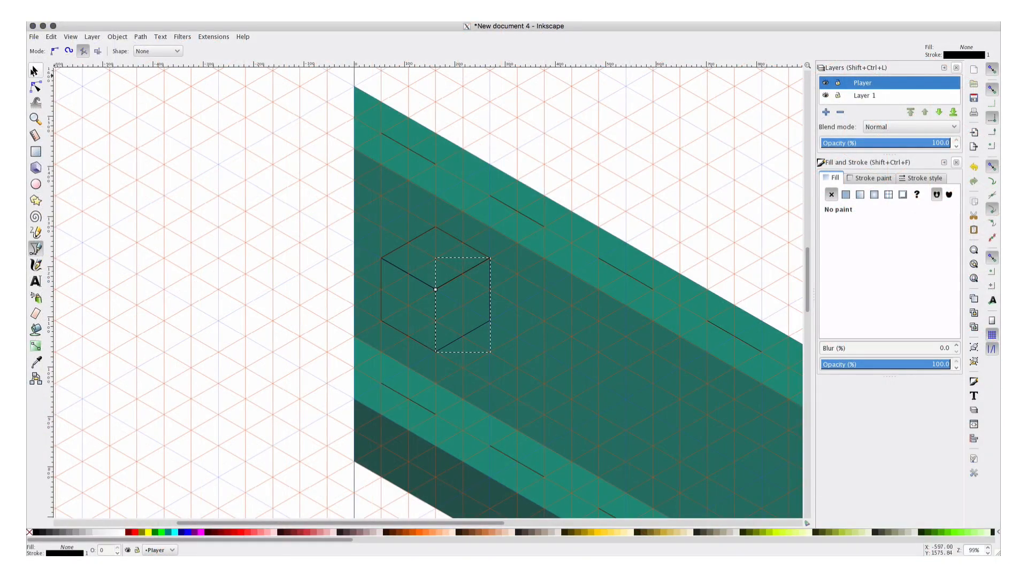
# Step: Give the cube's faces opaque fills without strokes: left 2D4525, right a medium olive green, and top 4CB62A
pyautogui.click(34, 71)
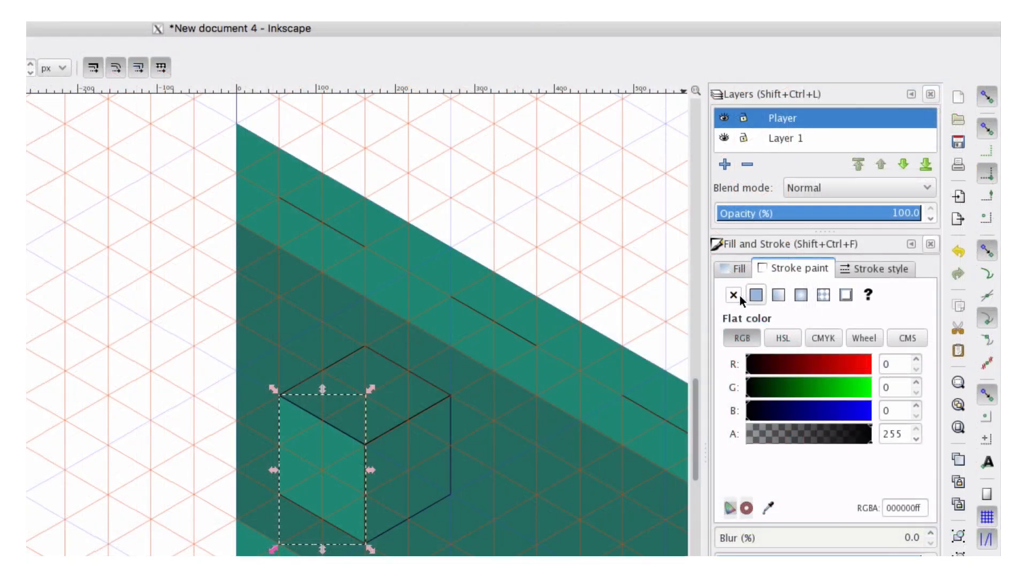
pyautogui.click(832, 195)
pyautogui.click(834, 179)
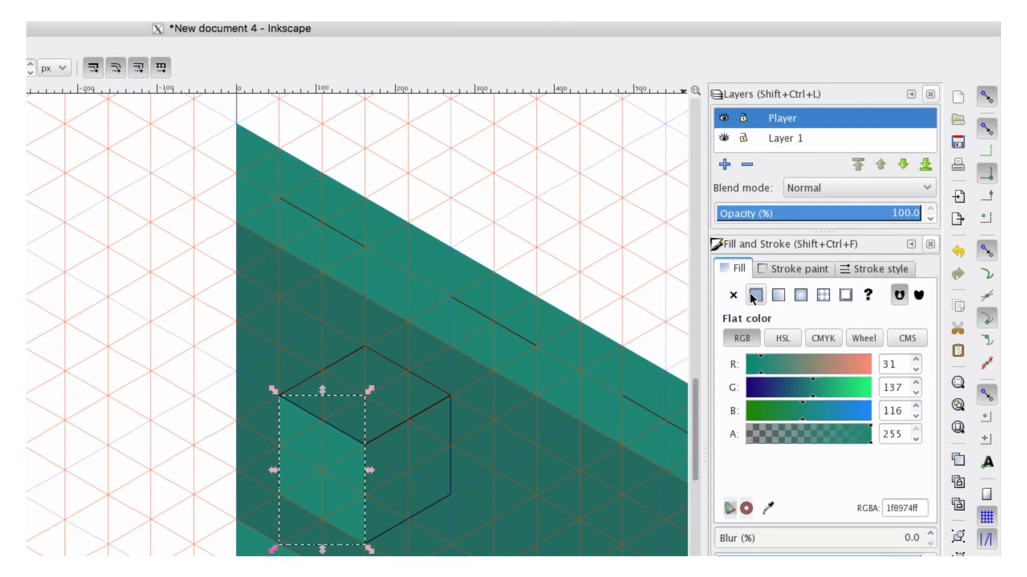
pyautogui.doubleClick(904, 508)
pyautogui.write('2D4525')
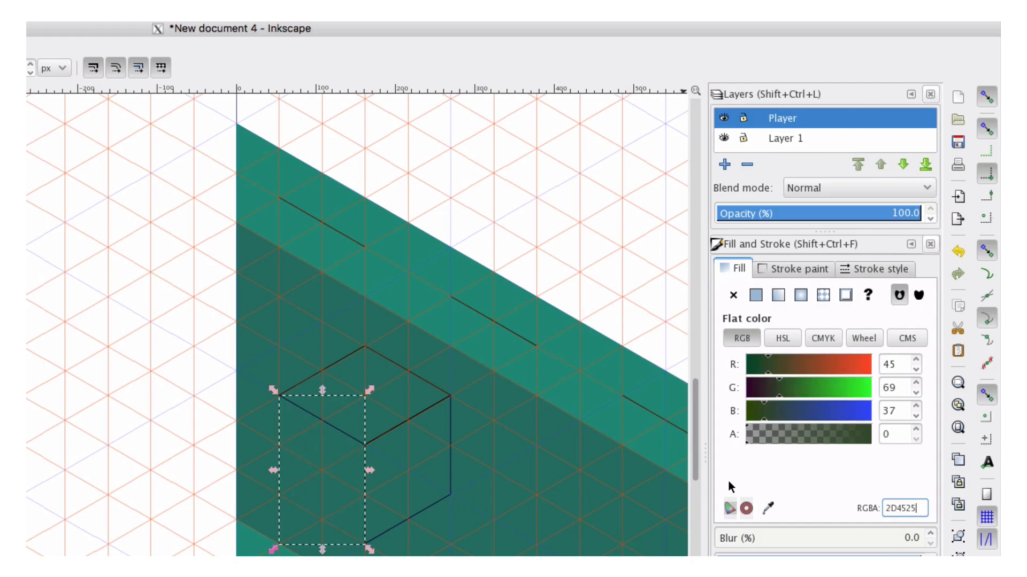
pyautogui.moveTo(755, 435); pyautogui.dragTo(870, 436)
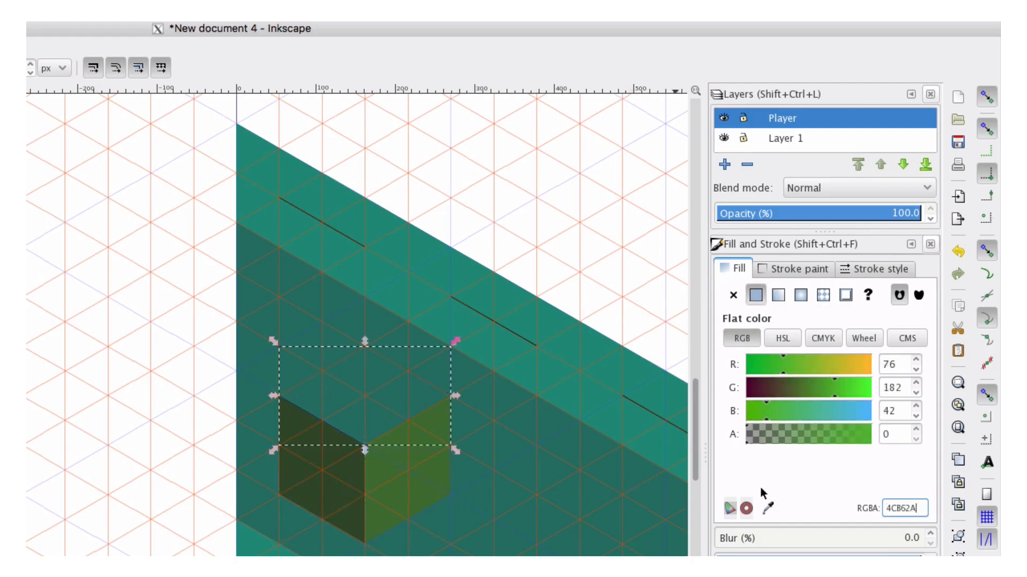
pyautogui.moveTo(762, 438); pyautogui.dragTo(871, 432)
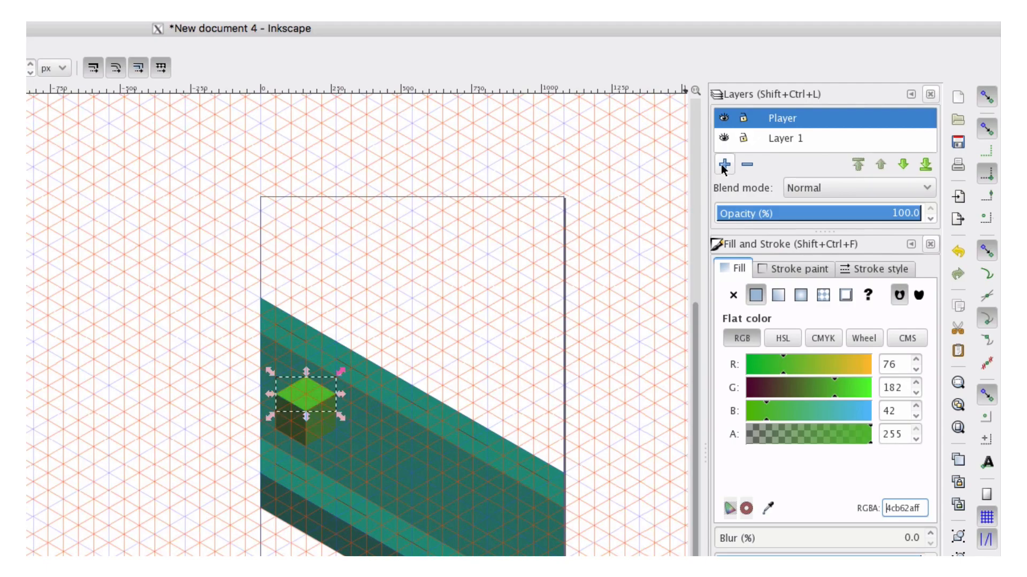
# Step: Add a new layer named enemy above the Player layer
pyautogui.click(724, 166)
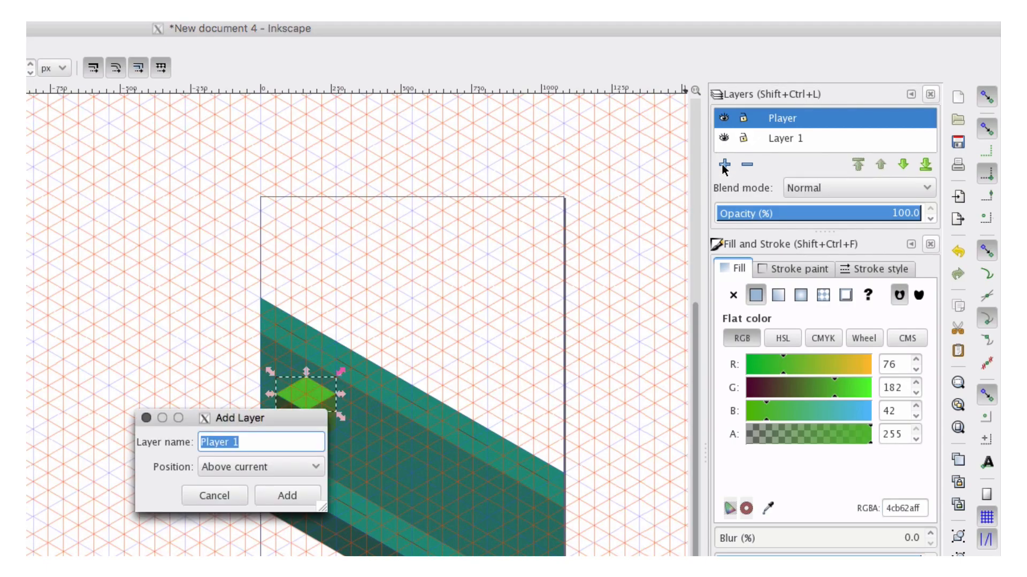
pyautogui.write('enemy')
pyautogui.press('Return')
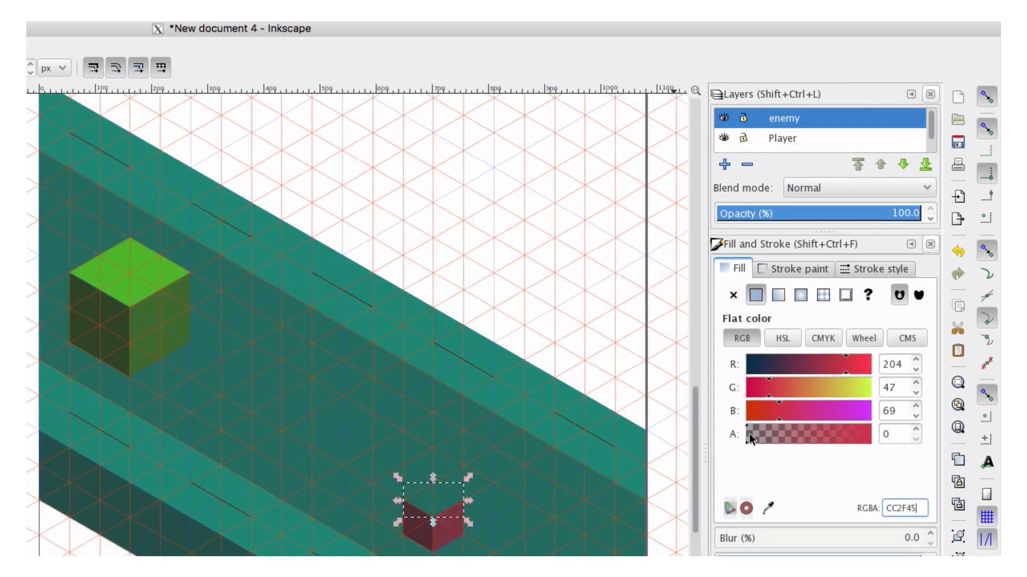
# Step: Fill the small red cube's top face with CC2F45 at full opacity and deselect it
pyautogui.moveTo(749, 434); pyautogui.dragTo(884, 433)
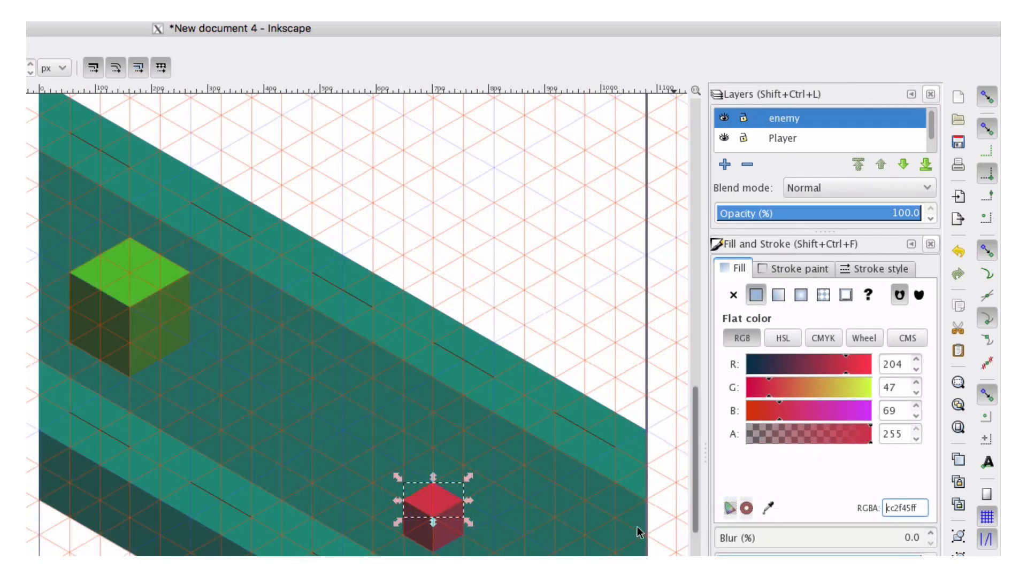
pyautogui.click(588, 345)
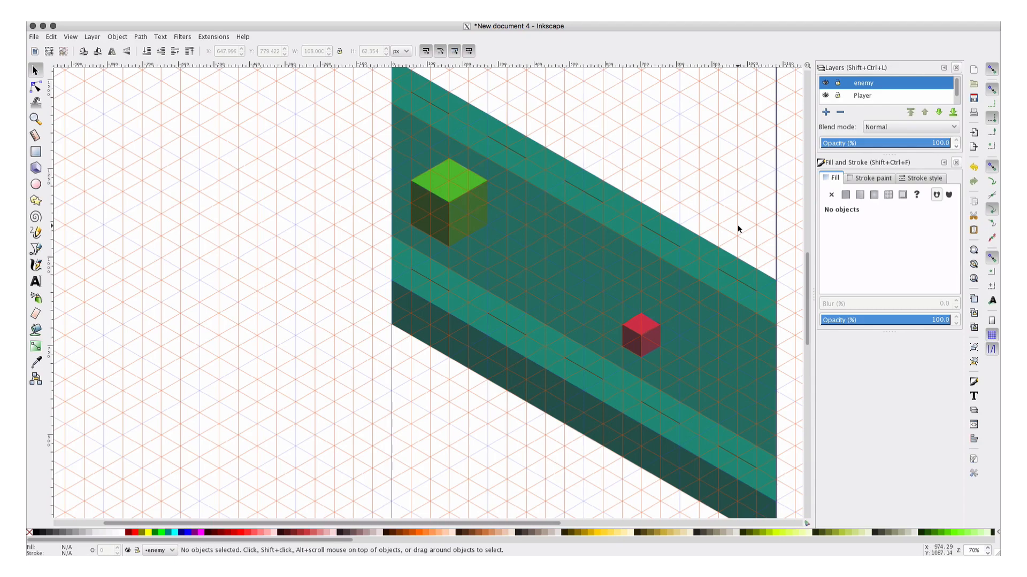
# Step: Hide the Player and enemy layers, leaving only the platform layer showing
pyautogui.press('ctrl')
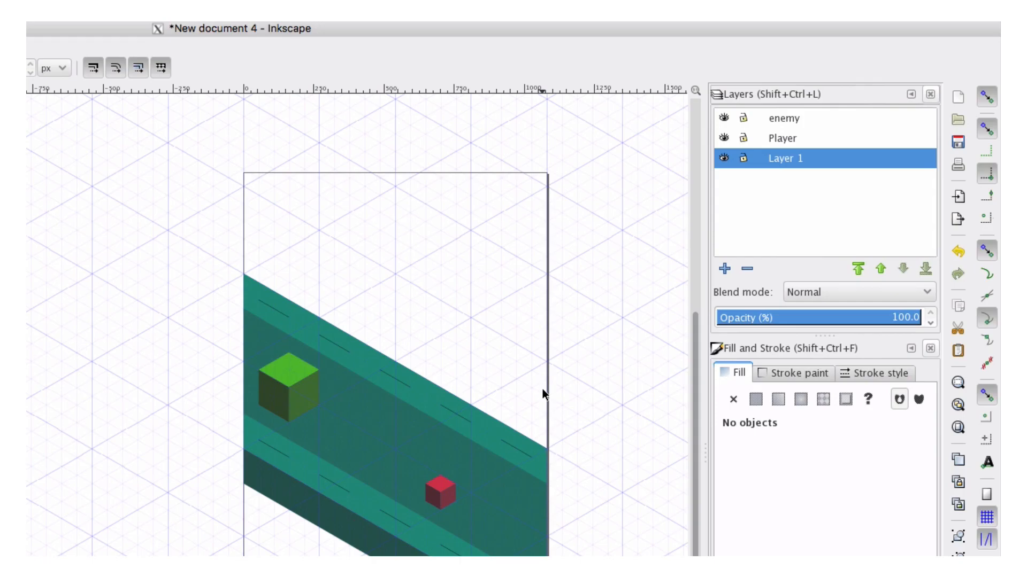
pyautogui.click(724, 138)
pyautogui.click(726, 114)
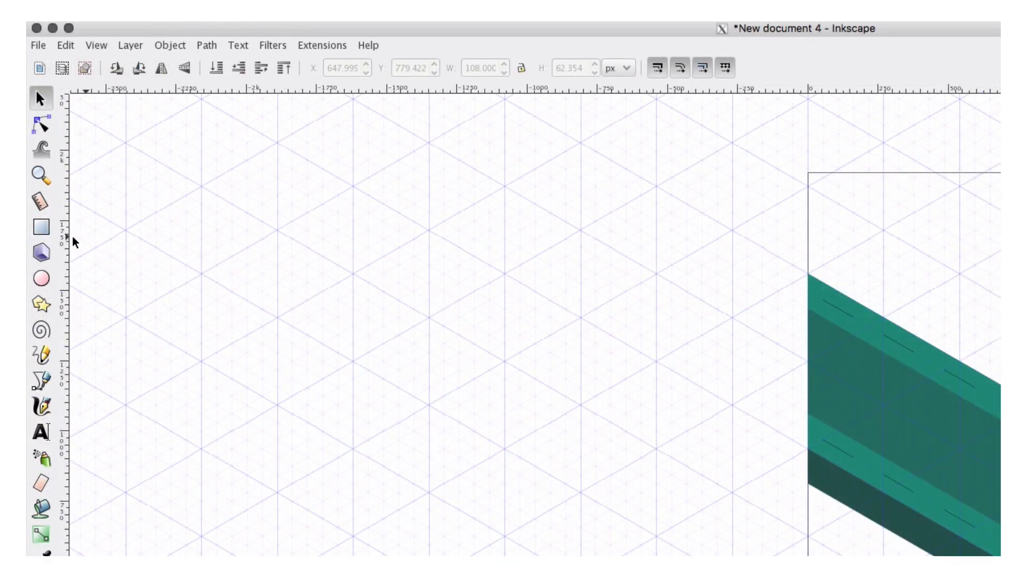
# Step: Draw a rectangle about 378 px wide and 1216 px high over the platform's left end, overlapping the page edge
pyautogui.click(41, 229)
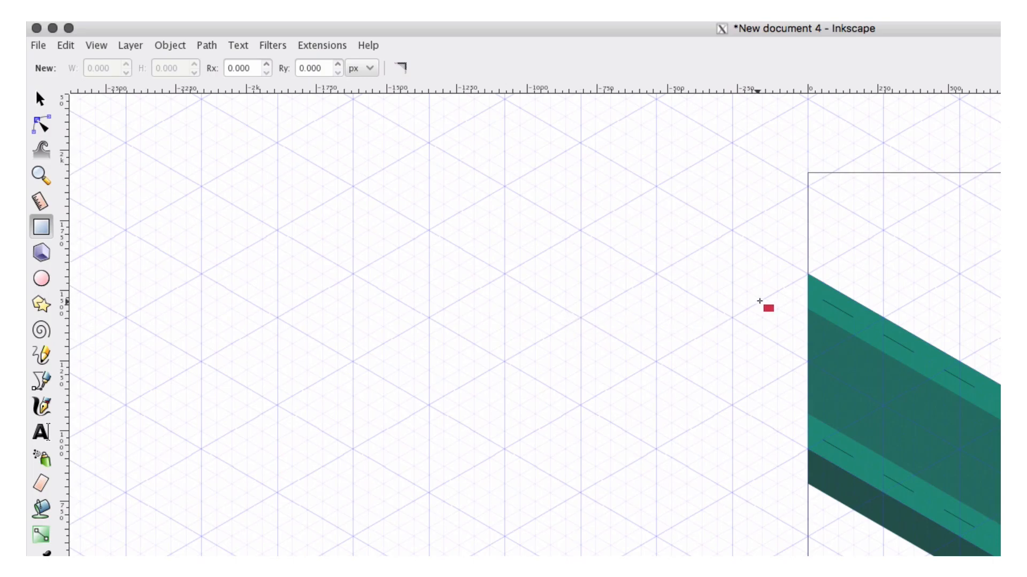
pyautogui.moveTo(780, 259); pyautogui.dragTo(883, 567)
pyautogui.moveTo(883, 567); pyautogui.dragTo(882, 567)
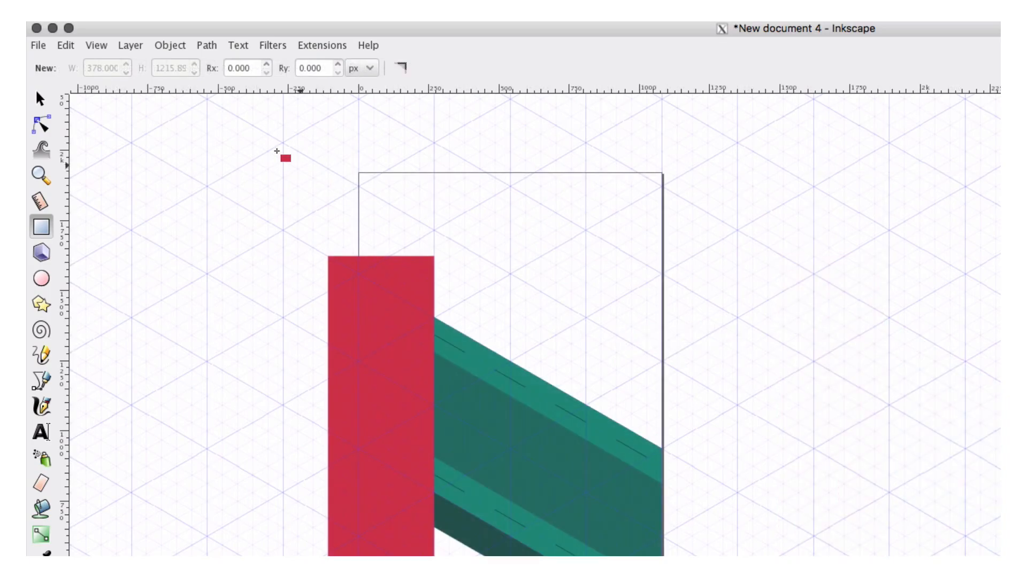
# Step: Select everything on Layer 1, clip the platform pieces to the red rectangle, and deselect the result
pyautogui.click(66, 45)
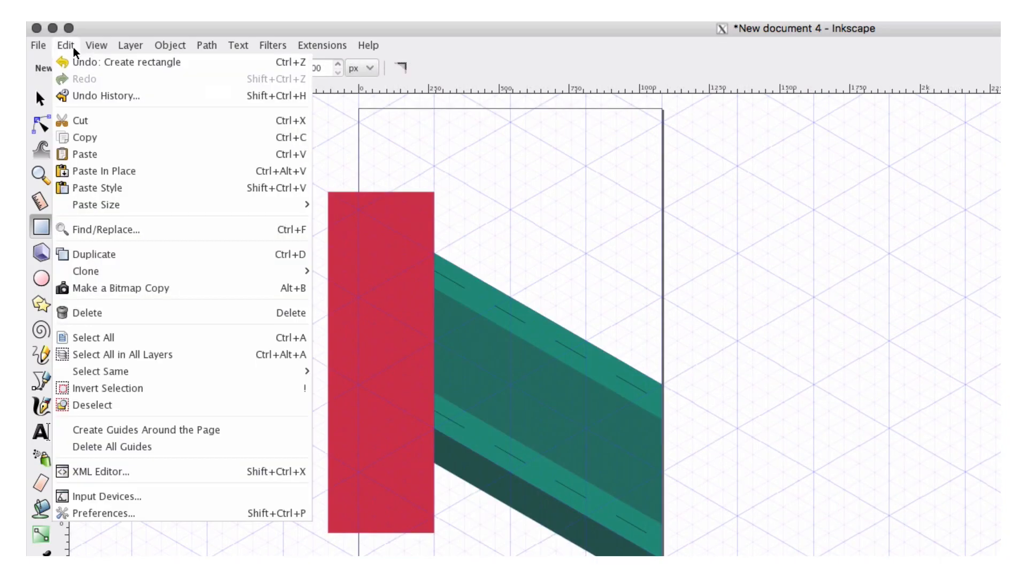
pyautogui.click(209, 338)
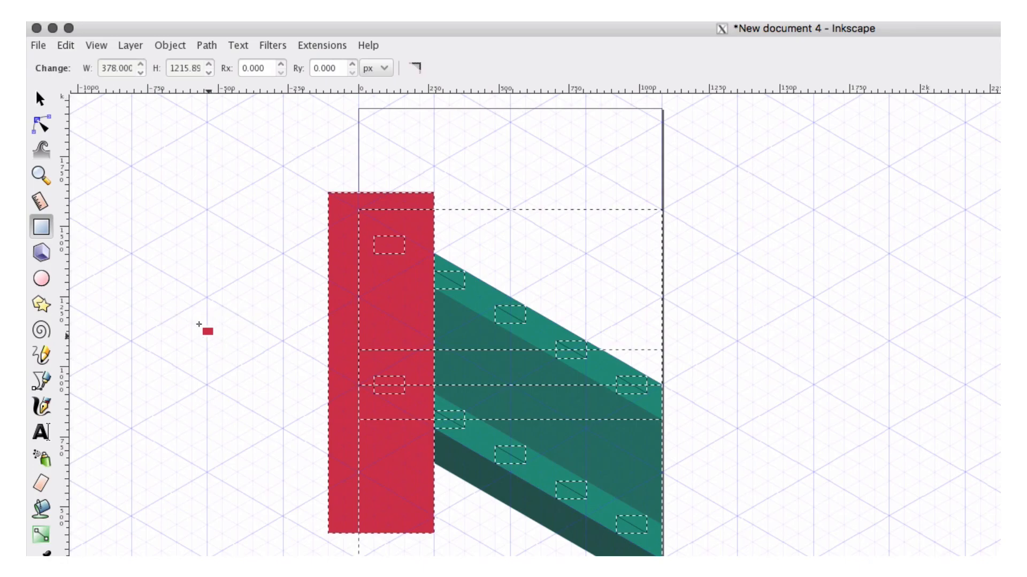
pyautogui.click(162, 47)
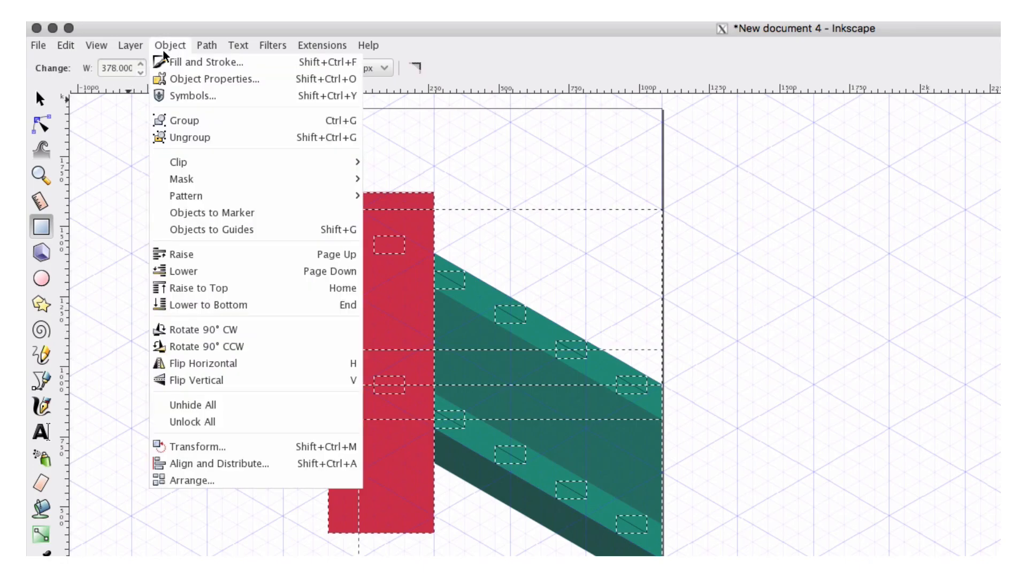
pyautogui.moveTo(236, 165)
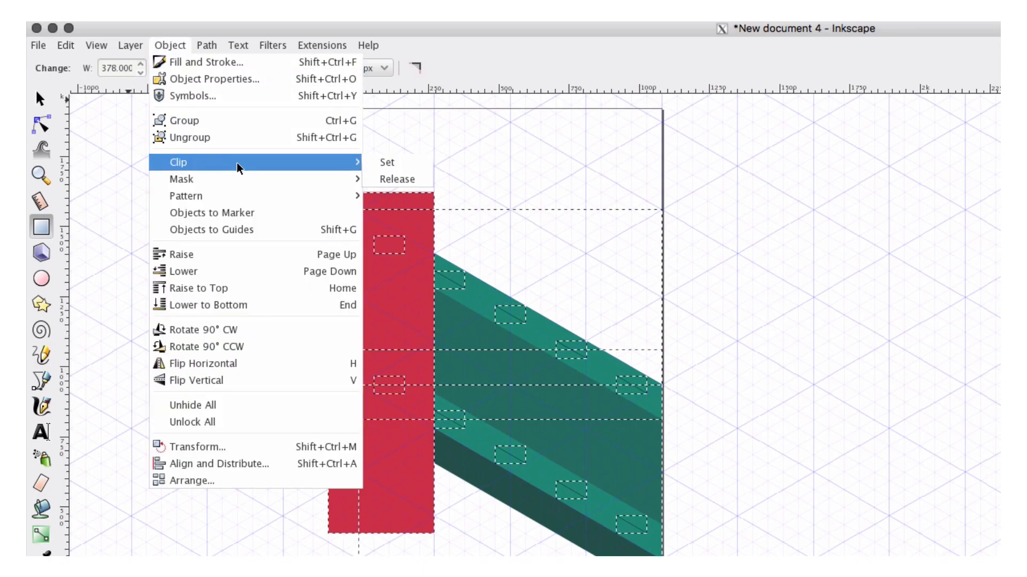
pyautogui.click(415, 164)
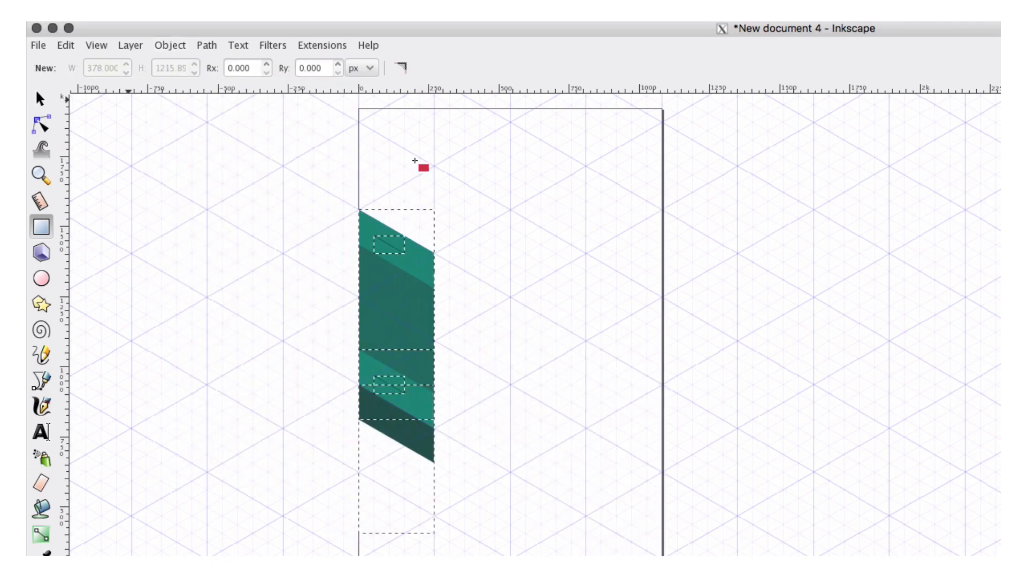
pyautogui.click(40, 99)
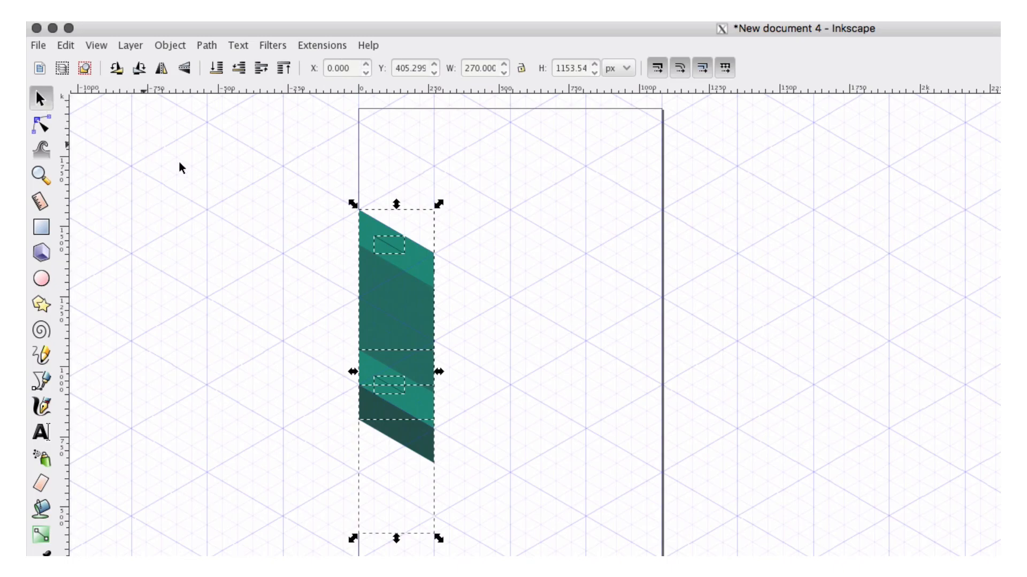
pyautogui.hscroll(-5, 234, 186)
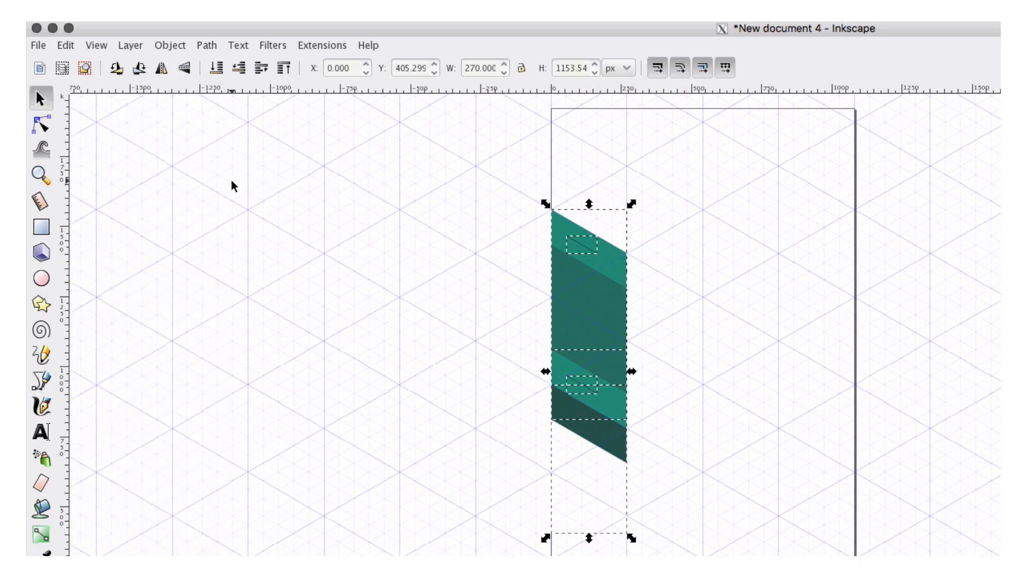
pyautogui.scroll(3, 234, 186)
pyautogui.click(403, 280)
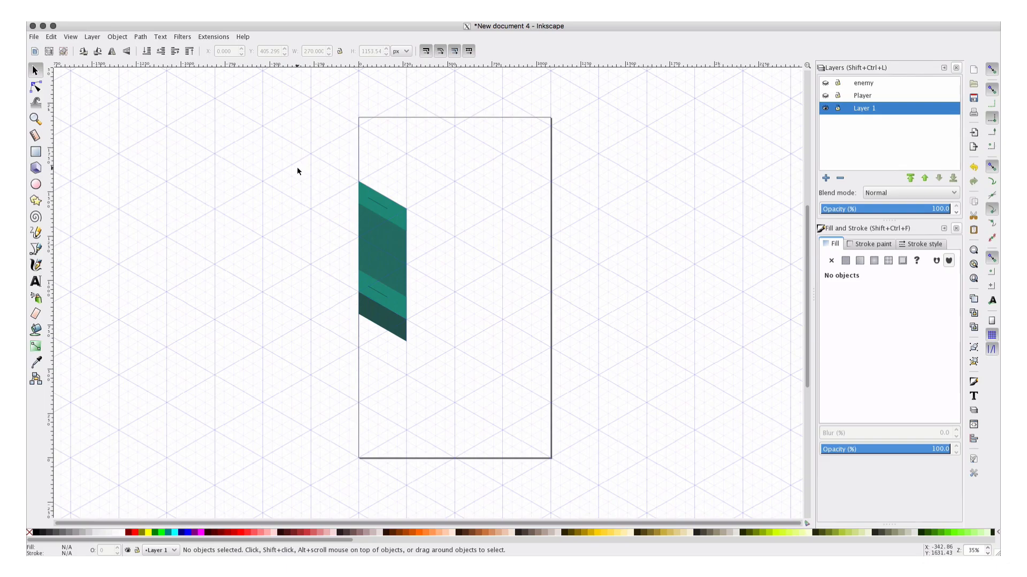
# Step: Add a new layer named collision guide above Layer 1
pyautogui.hscroll(-10, 792, 184)
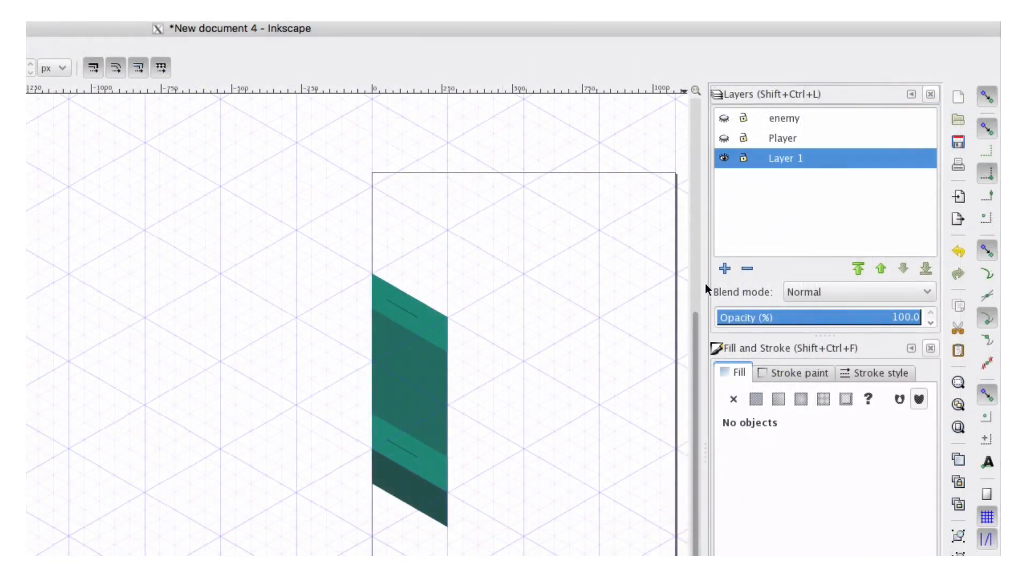
pyautogui.click(726, 269)
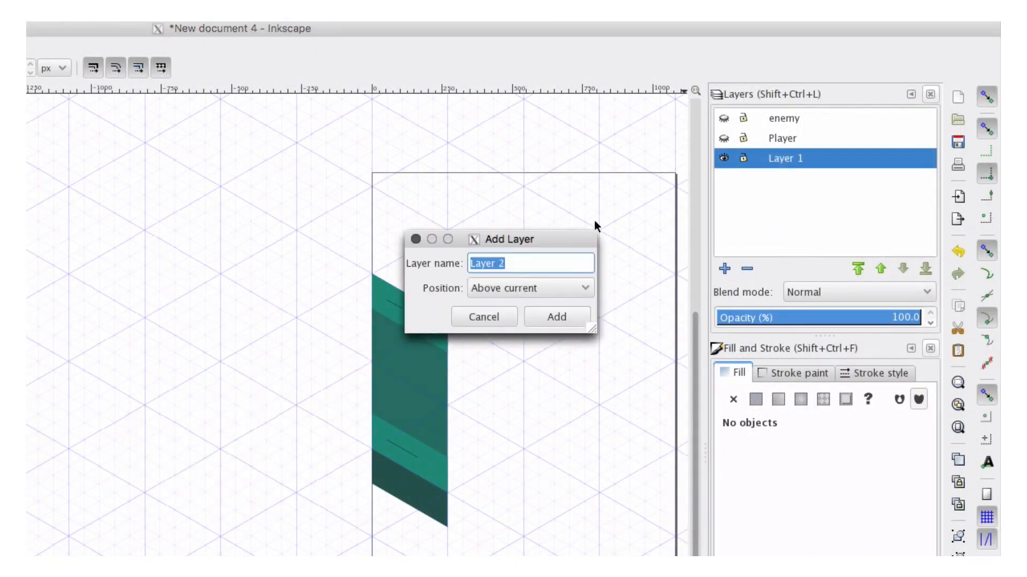
pyautogui.write('collision guide')
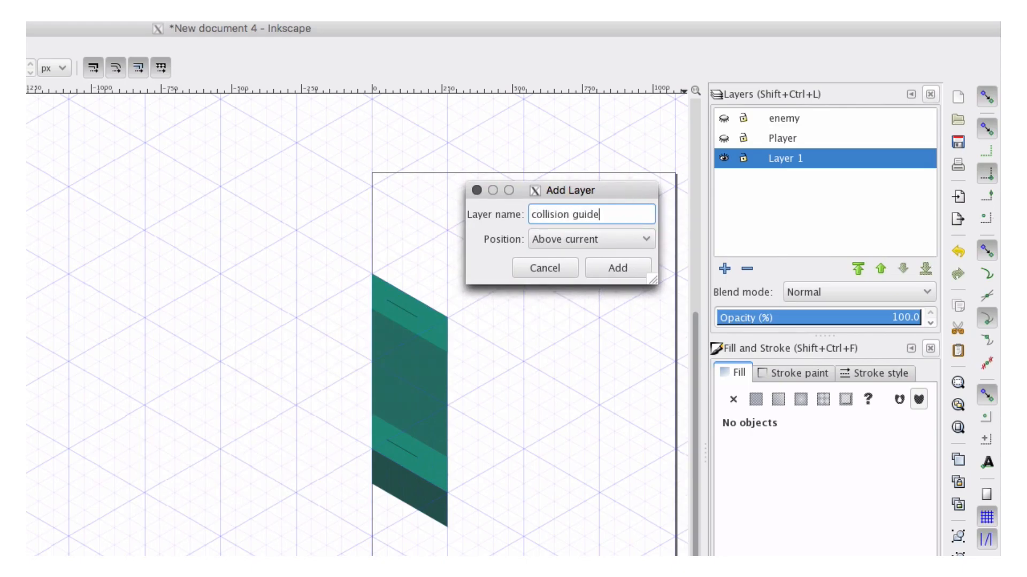
pyautogui.press('Return')
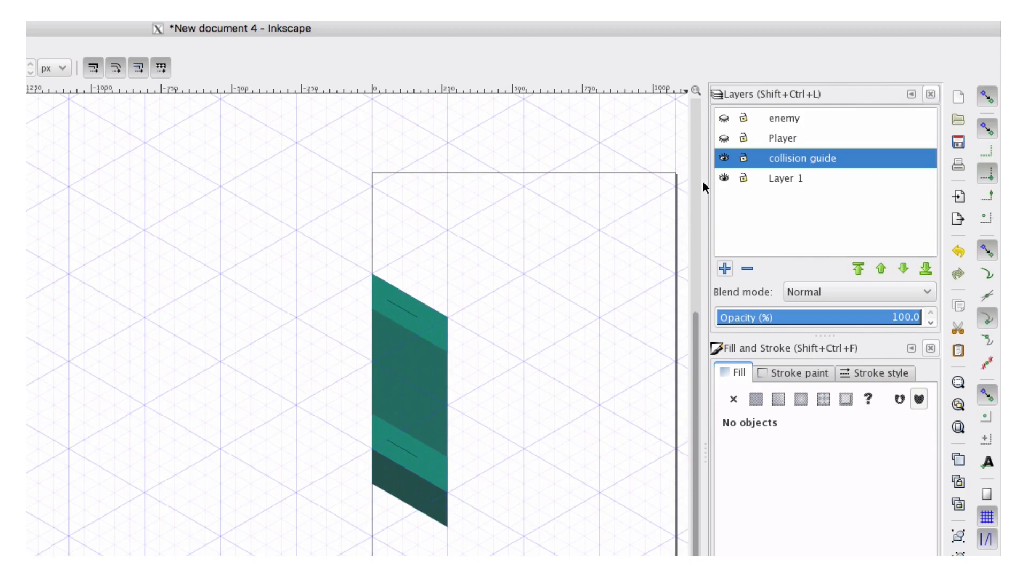
# Step: With the Player layer shown, draw a guide line along the player cube's lower-left edge ending in a small parallelogram, filled red (RGB 204, 47, 69)
pyautogui.click(724, 138)
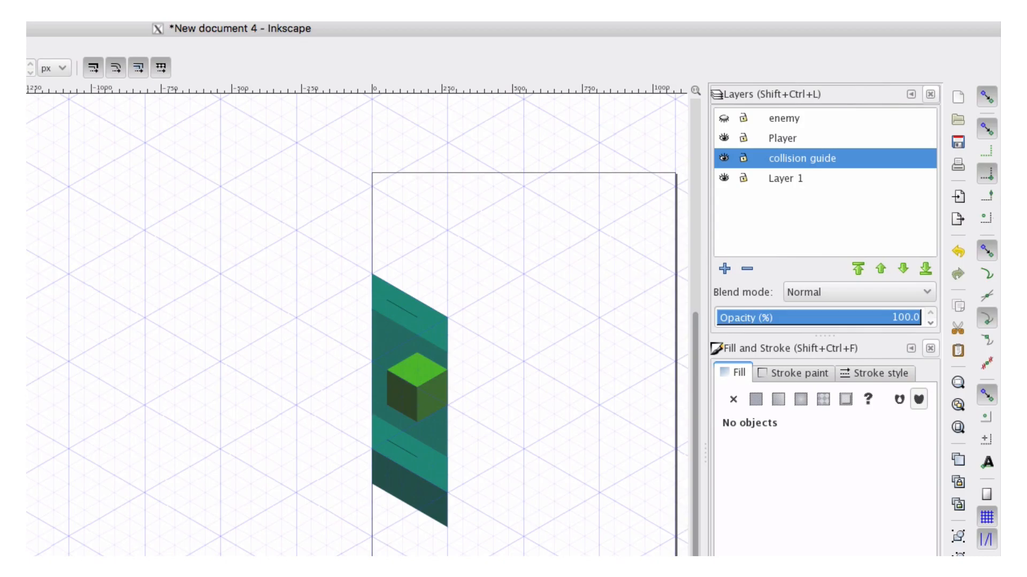
pyautogui.press('b')
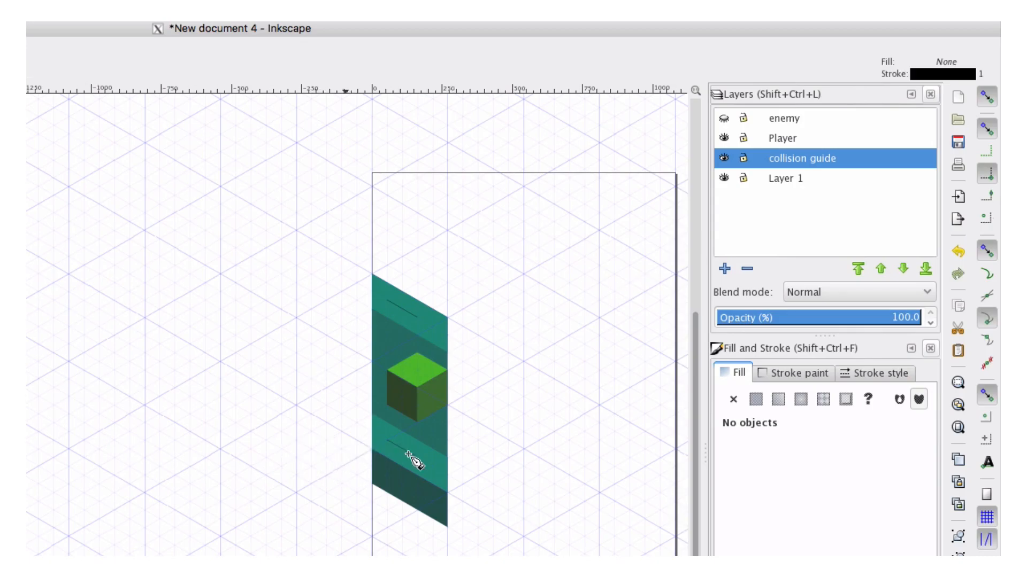
pyautogui.keyDown('ctrl'); pyautogui.scroll(1, 471, 428); pyautogui.keyUp('ctrl')
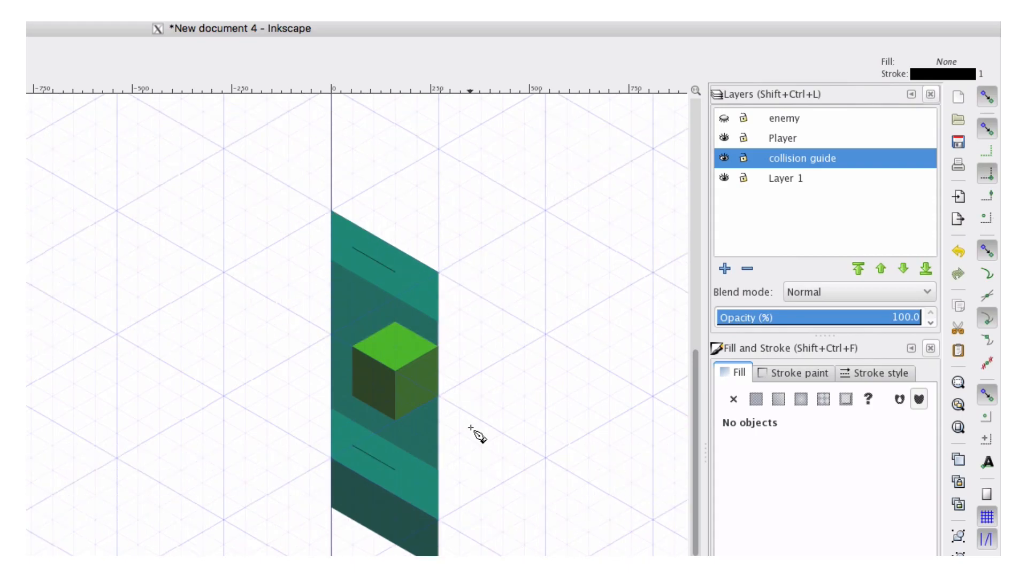
pyautogui.keyDown('ctrl'); pyautogui.scroll(2, 471, 428); pyautogui.keyUp('ctrl')
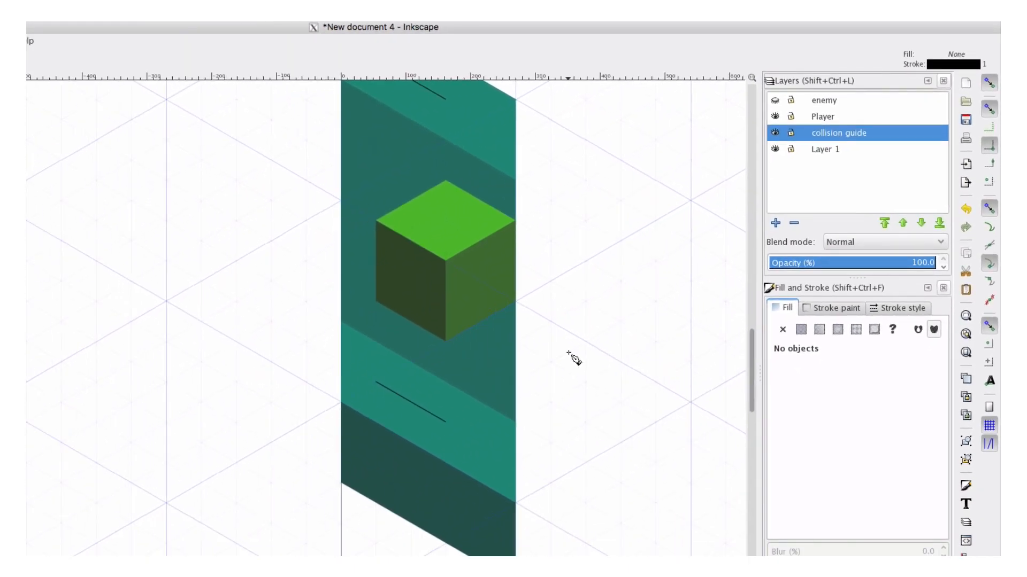
pyautogui.scroll(1, 470, 428)
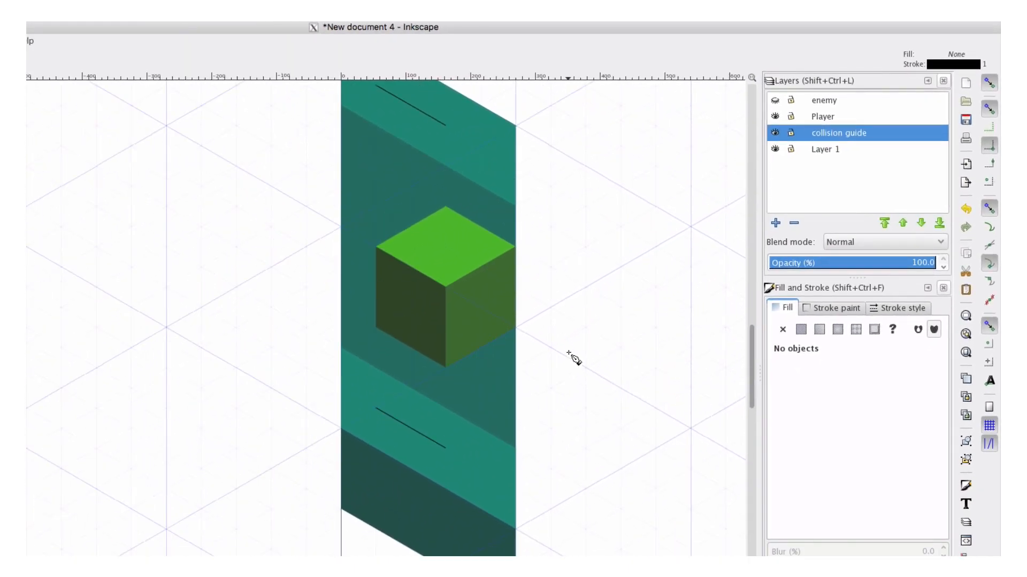
pyautogui.click(307, 287)
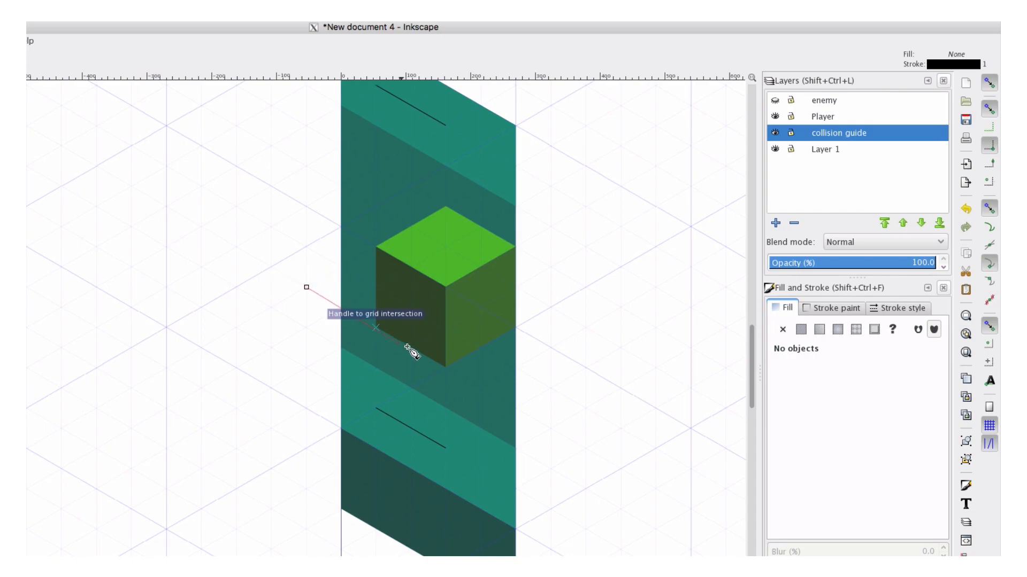
pyautogui.click(550, 428)
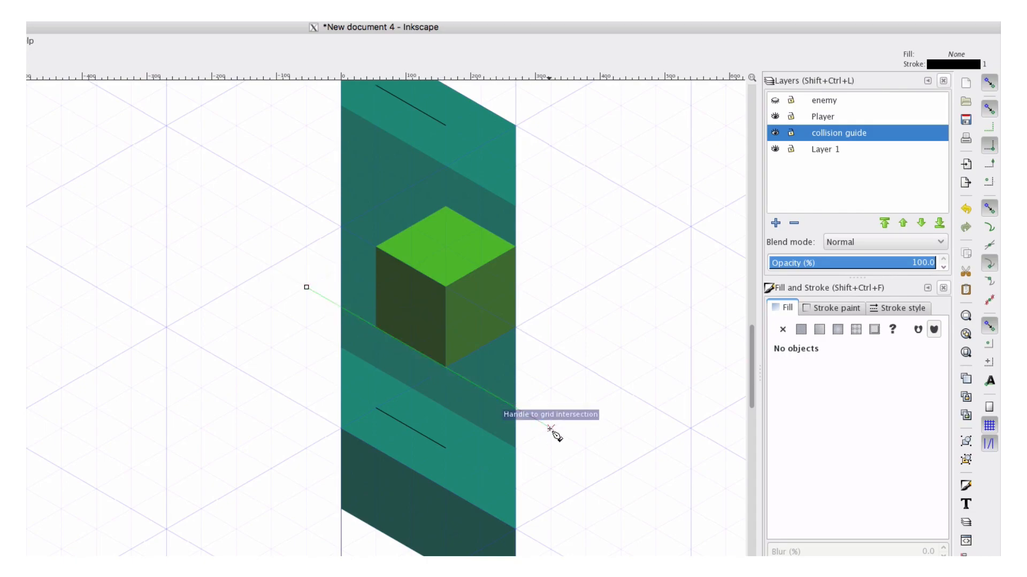
pyautogui.click(550, 469)
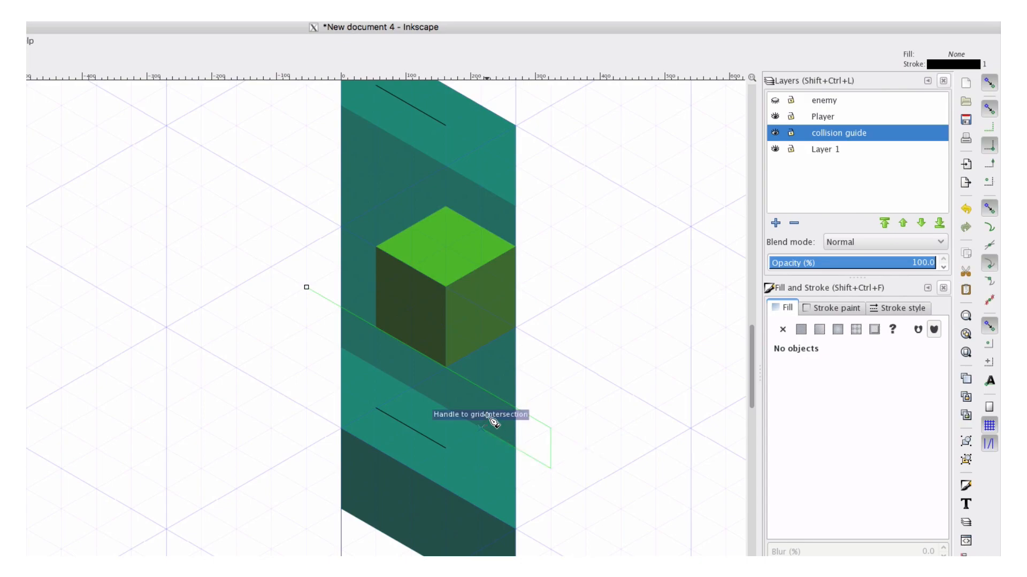
pyautogui.click(481, 390)
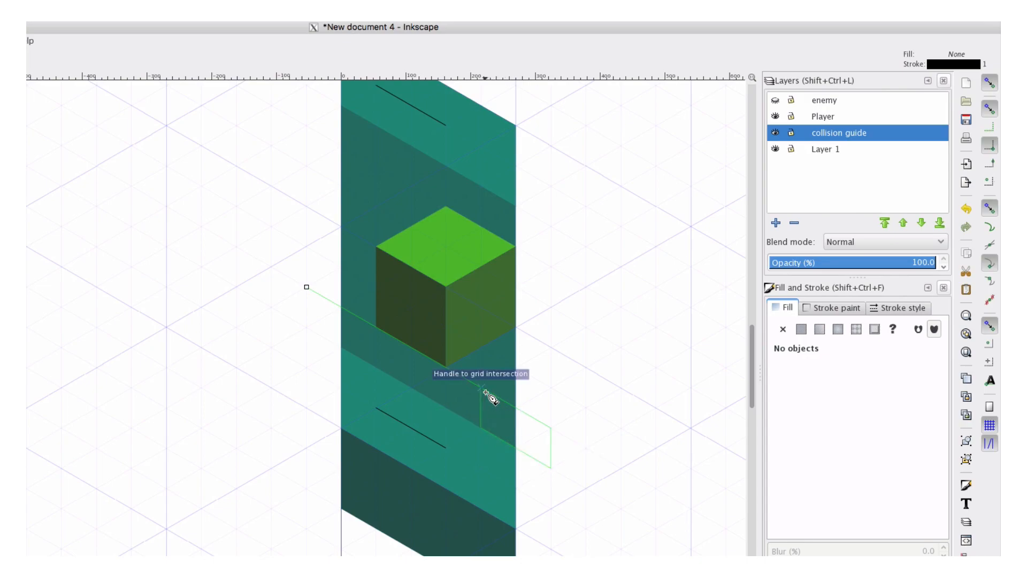
pyautogui.press('Return')
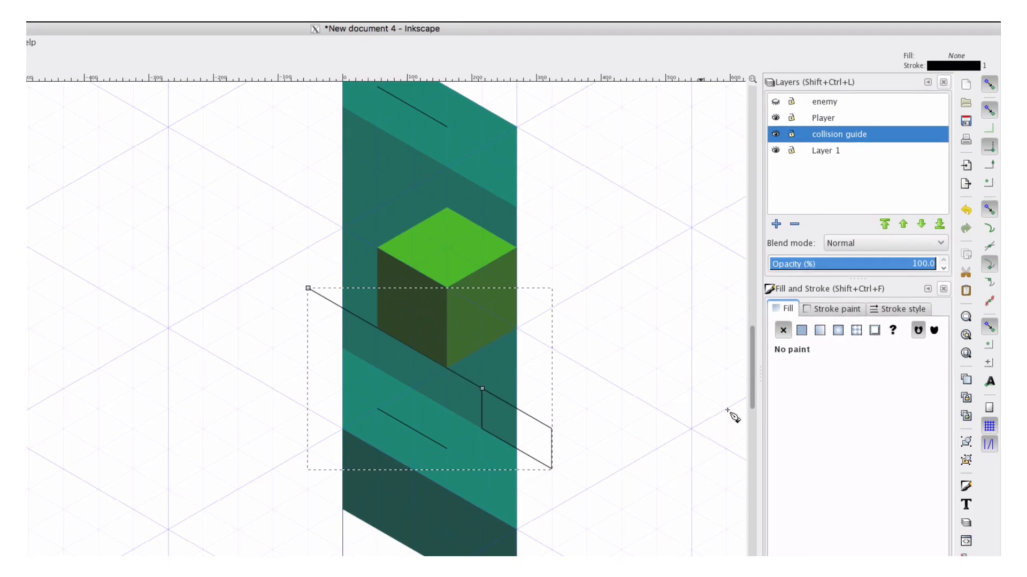
pyautogui.click(801, 330)
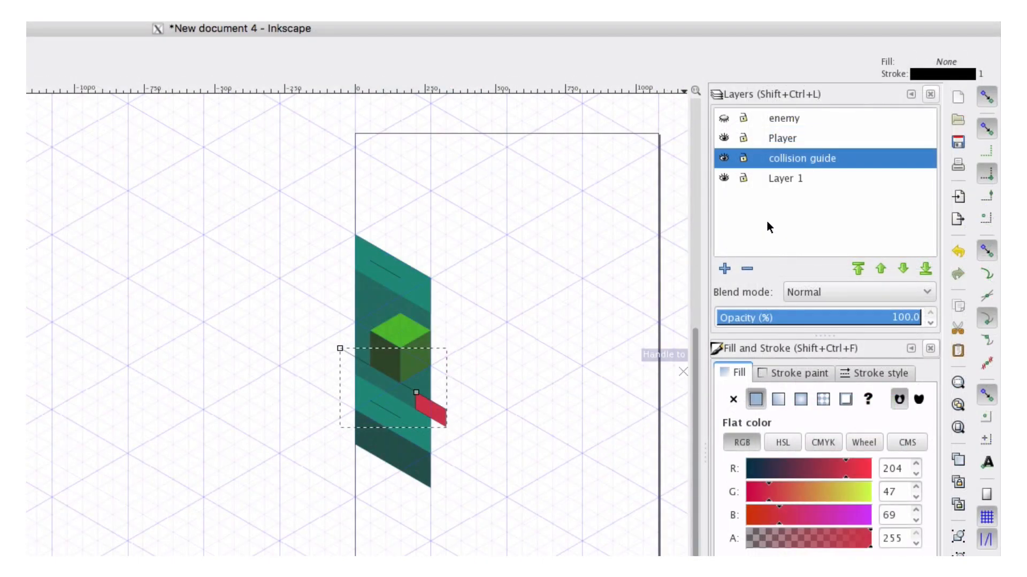
# Step: Hide the collision guide and Player layers and select all the teal platform pieces
pyautogui.click(724, 157)
pyautogui.click(724, 138)
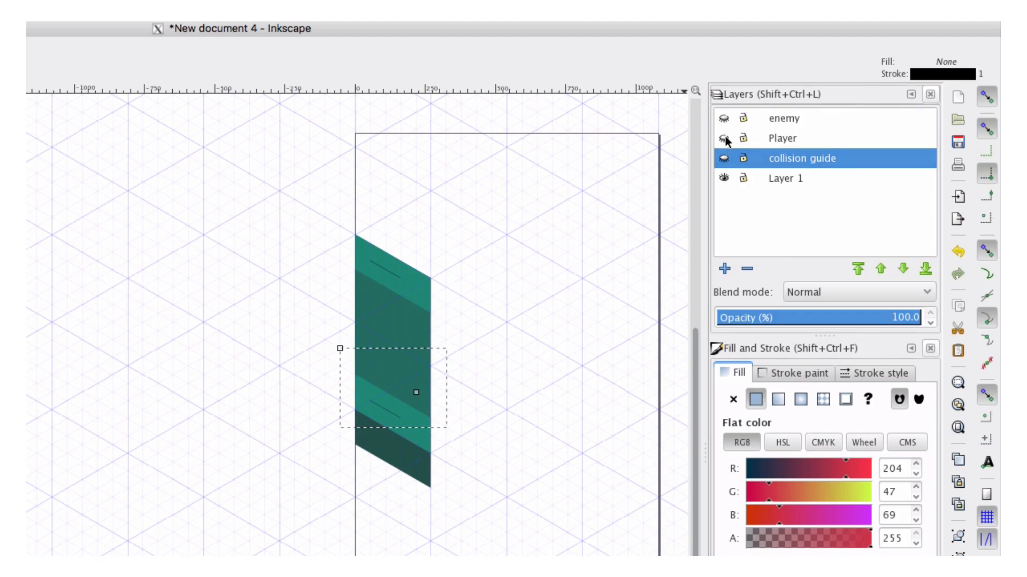
pyautogui.press('s')
pyautogui.moveTo(249, 198); pyautogui.dragTo(450, 440)
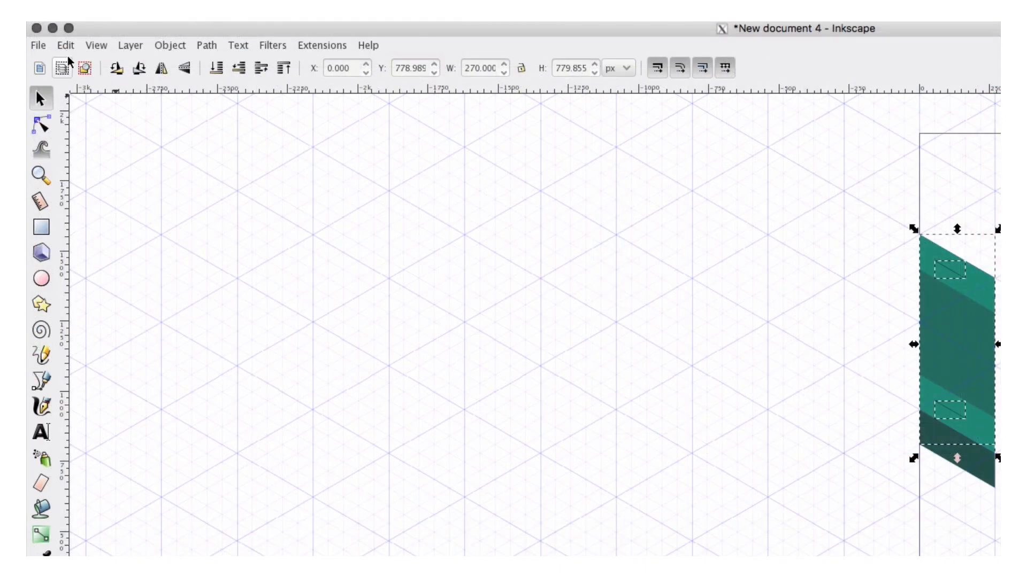
# Step: Export the selected platform pieces at 270 × 780 pixels as Platform.png on the Desktop, replacing the existing file
pyautogui.click(44, 46)
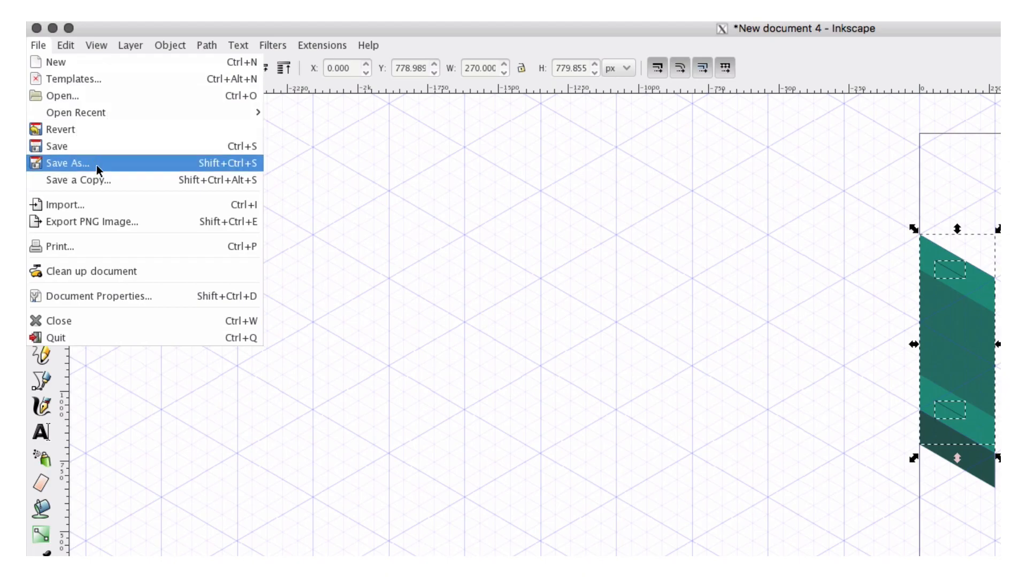
pyautogui.click(181, 223)
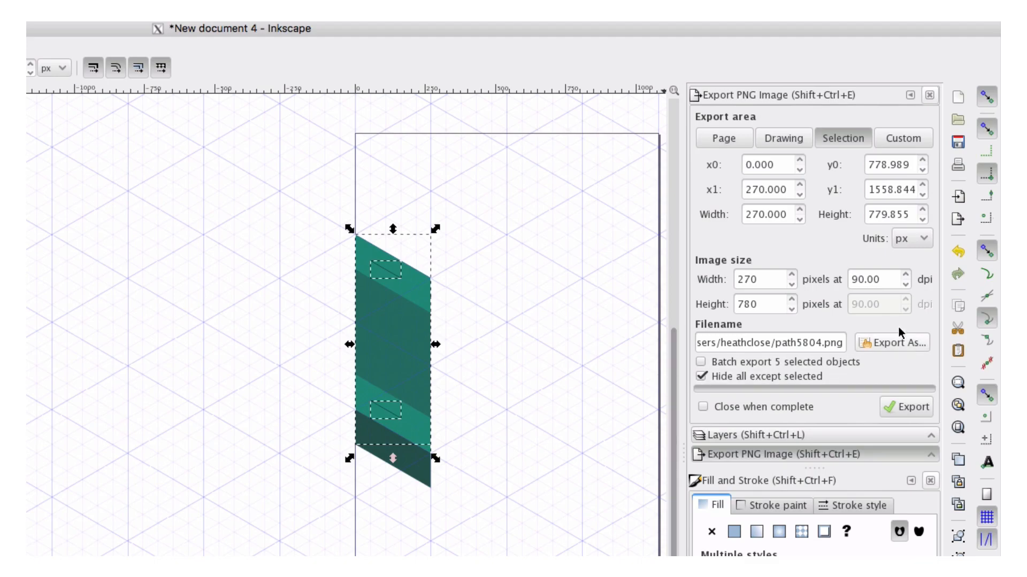
pyautogui.click(847, 140)
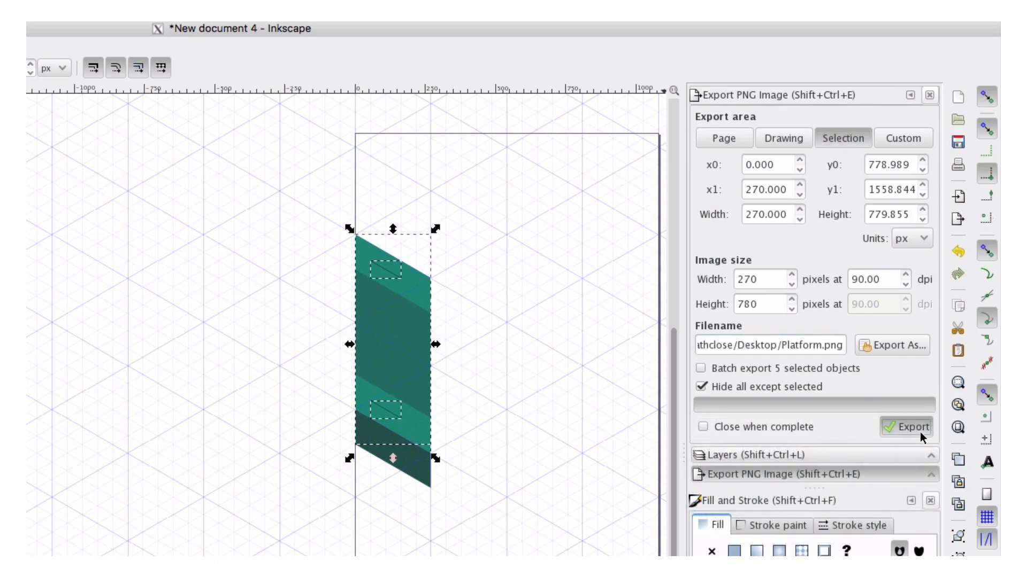
pyautogui.click(920, 432)
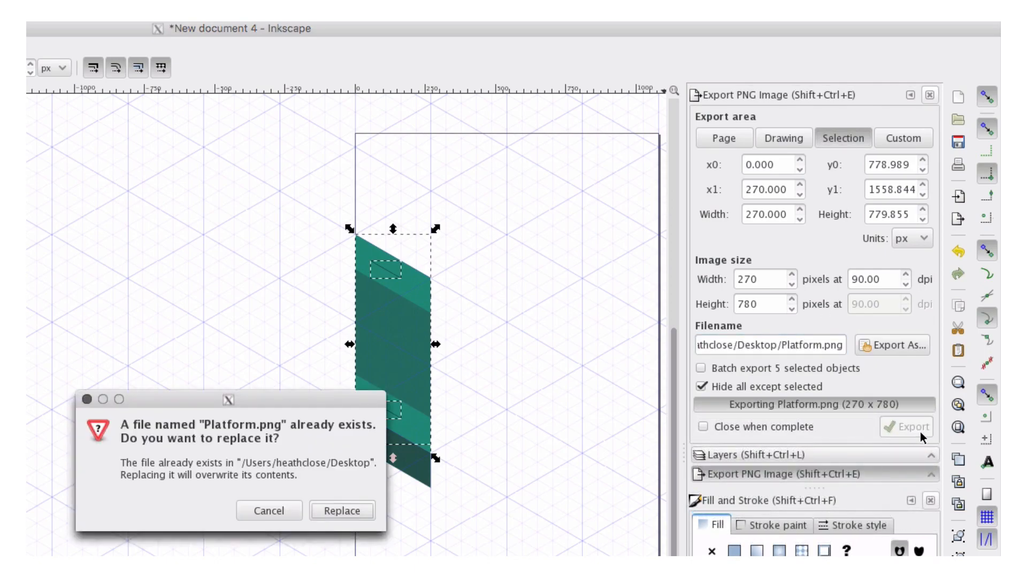
pyautogui.click(322, 511)
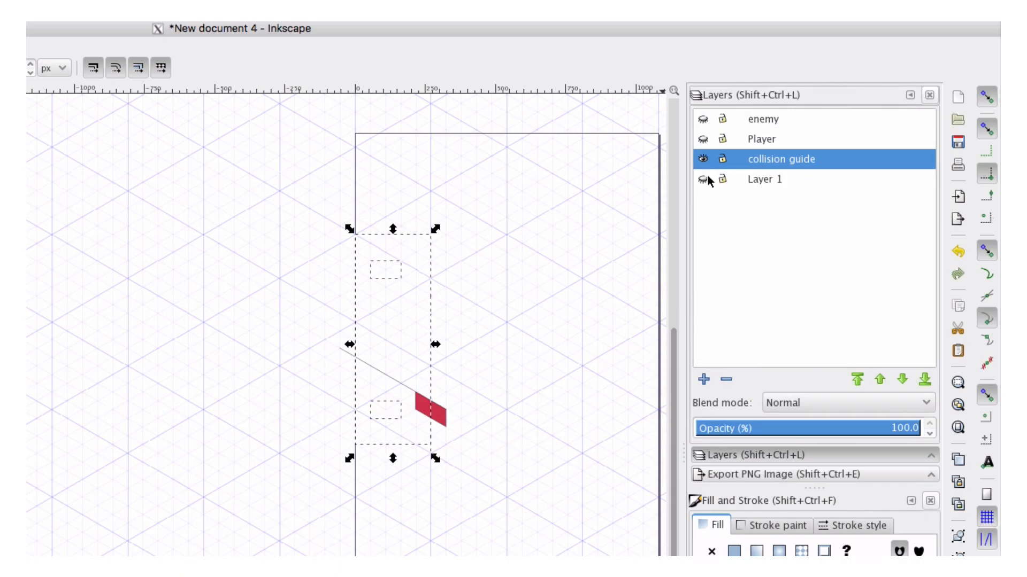
# Step: With only the collision guide layer shown, export its red shape as guide.png on the Desktop, replacing the existing file
pyautogui.moveTo(315, 321); pyautogui.dragTo(518, 504)
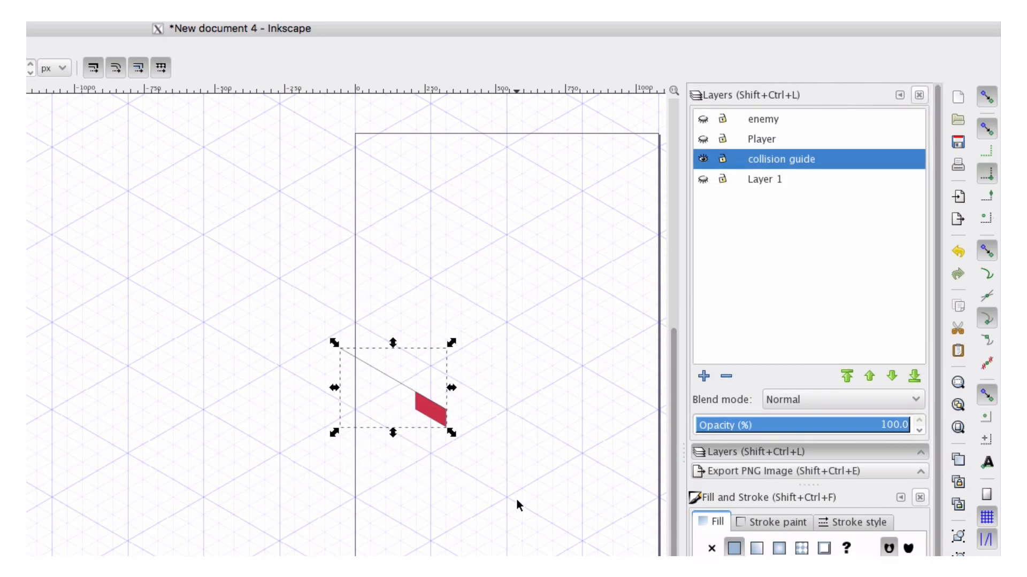
pyautogui.click(818, 474)
pyautogui.doubleClick(775, 346)
pyautogui.write('guide')
pyautogui.click(895, 423)
pyautogui.click(342, 510)
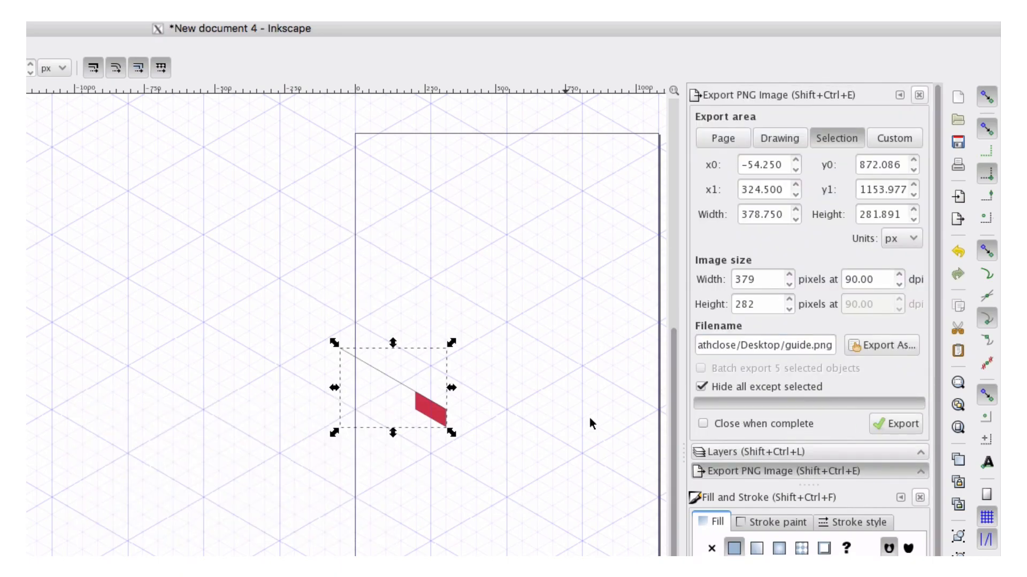
# Step: Show only the Player layer and export the green cube as player.png on the Desktop, replacing the existing file
pyautogui.click(754, 452)
pyautogui.click(703, 159)
pyautogui.click(703, 139)
pyautogui.moveTo(338, 269); pyautogui.dragTo(511, 421)
pyautogui.click(802, 471)
pyautogui.moveTo(765, 347); pyautogui.dragTo(808, 357)
pyautogui.write('player')
pyautogui.press('Return')
pyautogui.click(358, 516)
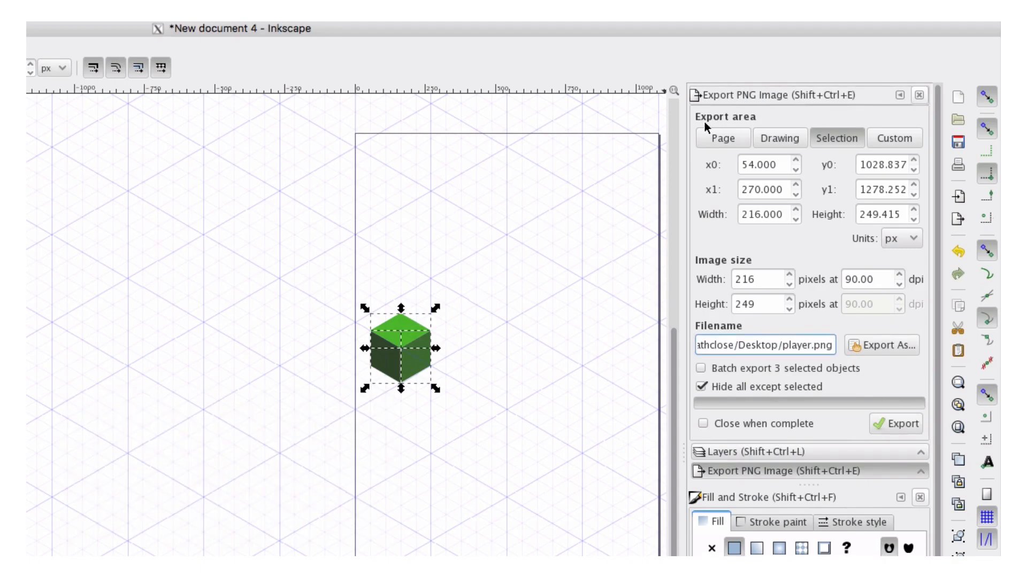
# Step: With only the enemy layer shown, set the PNG export filename of the selected red cube to enemy
pyautogui.click(754, 451)
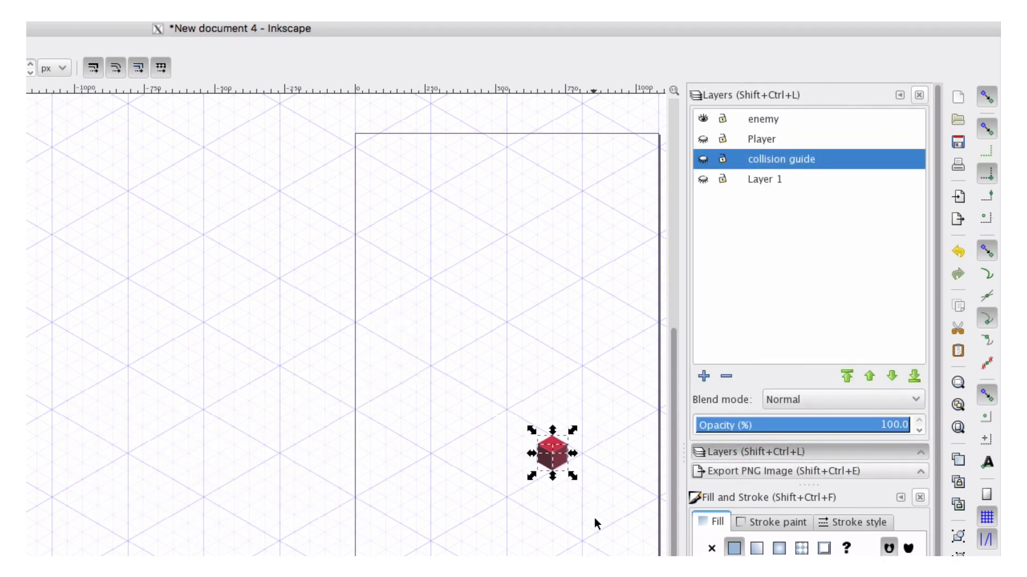
pyautogui.click(802, 471)
pyautogui.moveTo(768, 345); pyautogui.dragTo(807, 347)
pyautogui.write('enemy')
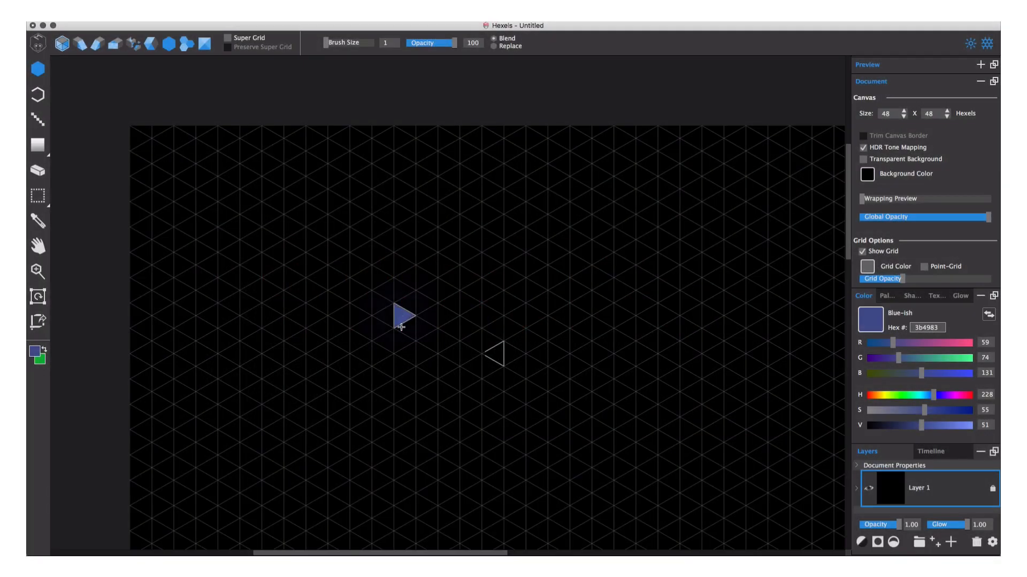
# Step: Switch to Hexels and paint an isometric cube with a dark blue #3b4983 left face, a mid-blue right face and a #6a84ec top
pyautogui.moveTo(402, 315)
pyautogui.mouseDown()
pyautogui.moveTo(400, 367)
pyautogui.moveTo(449, 398)
pyautogui.moveTo(447, 346)
pyautogui.moveTo(415, 325)
pyautogui.moveTo(432, 369)
pyautogui.mouseUp()
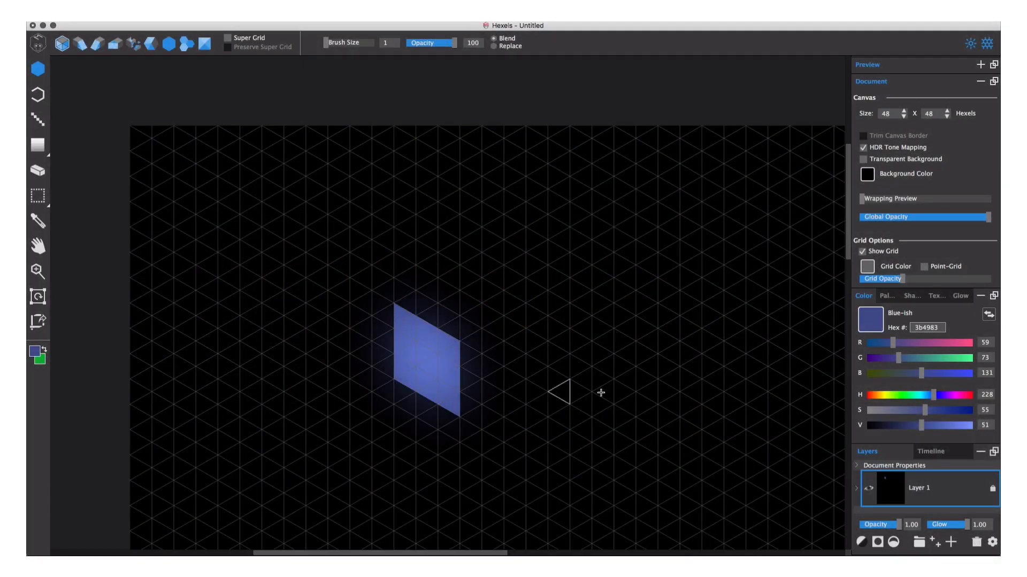
pyautogui.moveTo(921, 426); pyautogui.dragTo(946, 428)
pyautogui.moveTo(468, 352)
pyautogui.mouseDown()
pyautogui.moveTo(519, 324)
pyautogui.moveTo(518, 382)
pyautogui.moveTo(478, 394)
pyautogui.moveTo(476, 377)
pyautogui.moveTo(496, 357)
pyautogui.moveTo(470, 409)
pyautogui.mouseUp()
pyautogui.moveTo(945, 426); pyautogui.dragTo(961, 426)
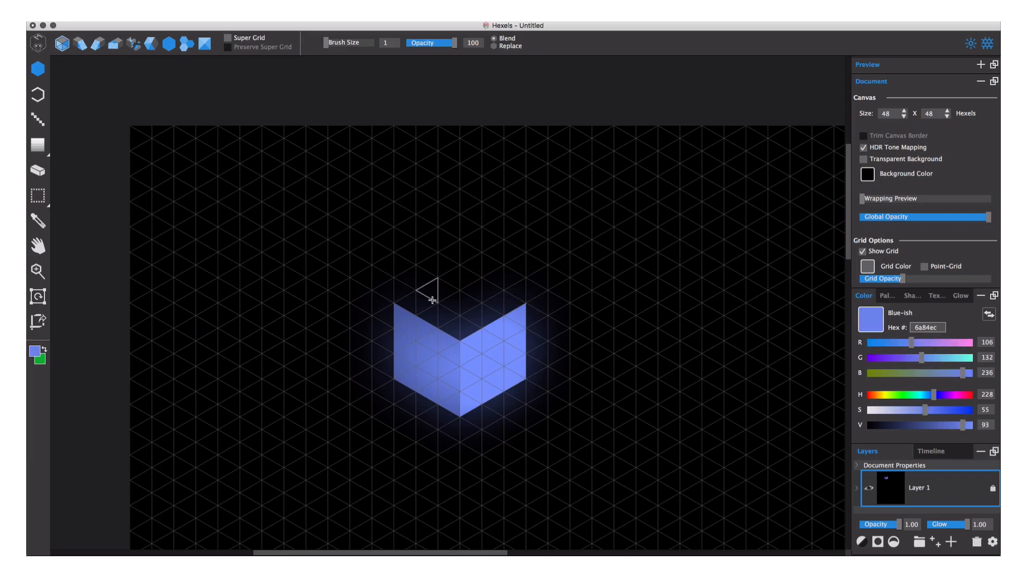
pyautogui.moveTo(401, 300)
pyautogui.mouseDown()
pyautogui.moveTo(465, 262)
pyautogui.moveTo(480, 319)
pyautogui.moveTo(465, 305)
pyautogui.moveTo(471, 313)
pyautogui.mouseUp()
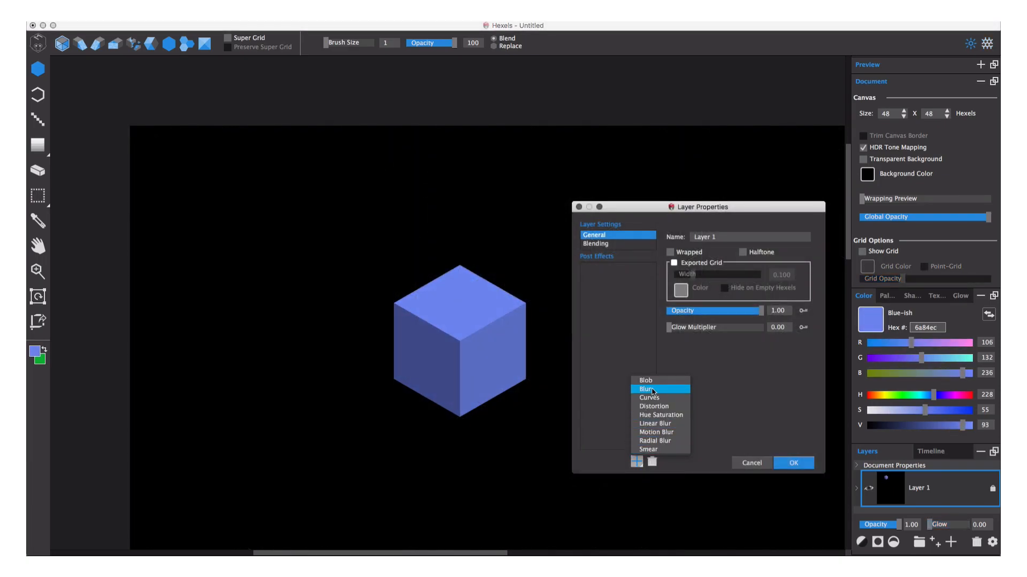
# Step: Add Blur and Blob post effects to Layer 1 to round the blue cube's edges, and apply the layer properties
pyautogui.click(652, 392)
pyautogui.moveTo(687, 235); pyautogui.dragTo(667, 275)
pyautogui.click(636, 461)
pyautogui.click(650, 381)
pyautogui.click(792, 464)
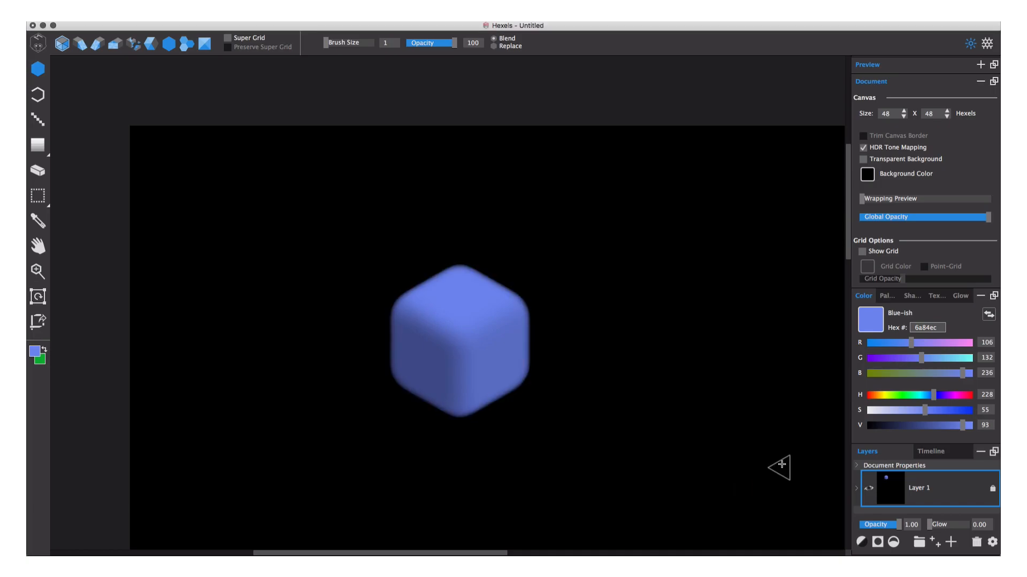